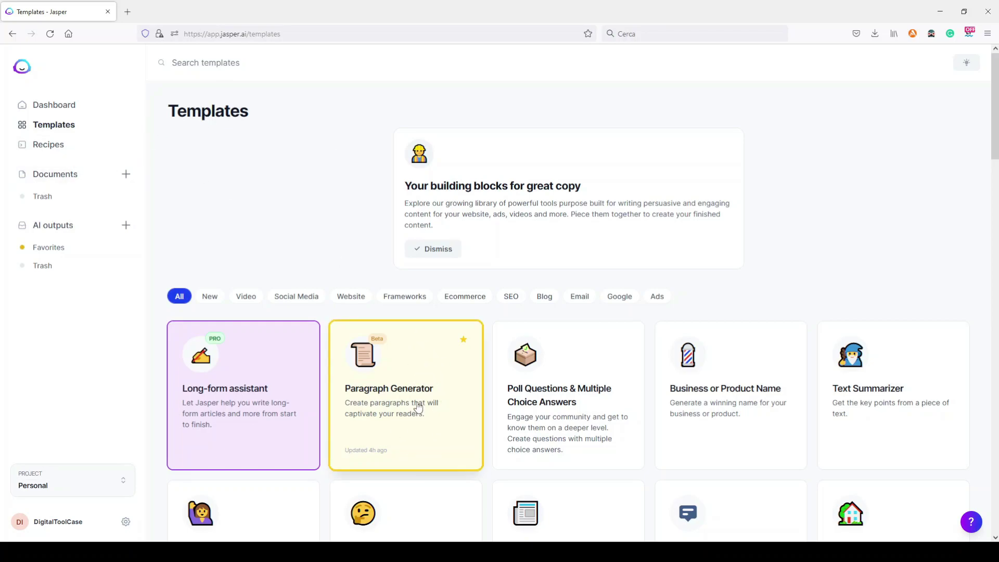
Step: Open the Paragraph Generator template briefly, then go back to the Templates library
{"action": "left_click", "coordinate": [432, 370]}
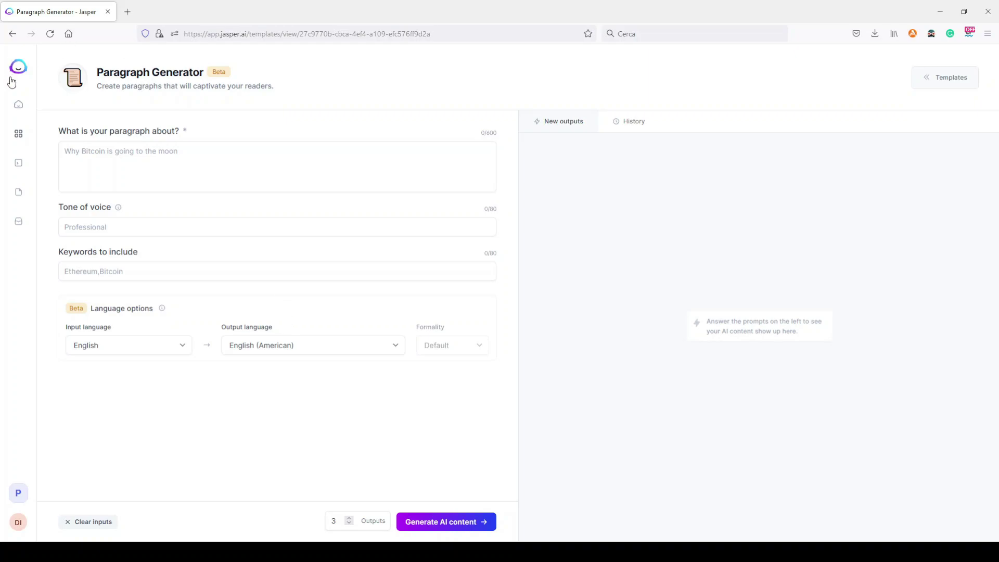
{"action": "left_click", "coordinate": [12, 33]}
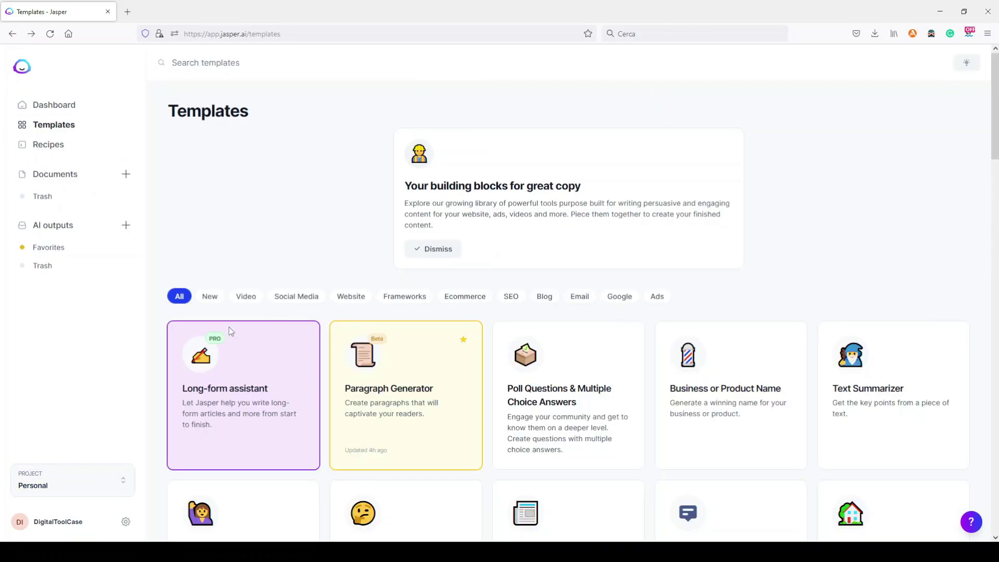
Step: Start a Long-form blog post workflow with the description 'best historic cities to visit in Italy'
{"action": "left_click", "coordinate": [270, 371]}
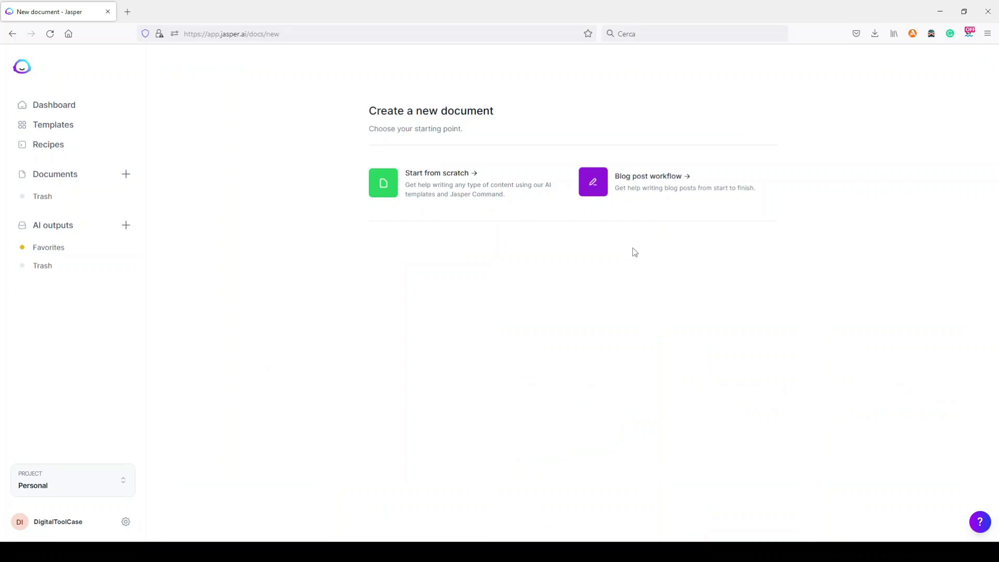
{"action": "left_click", "coordinate": [633, 183]}
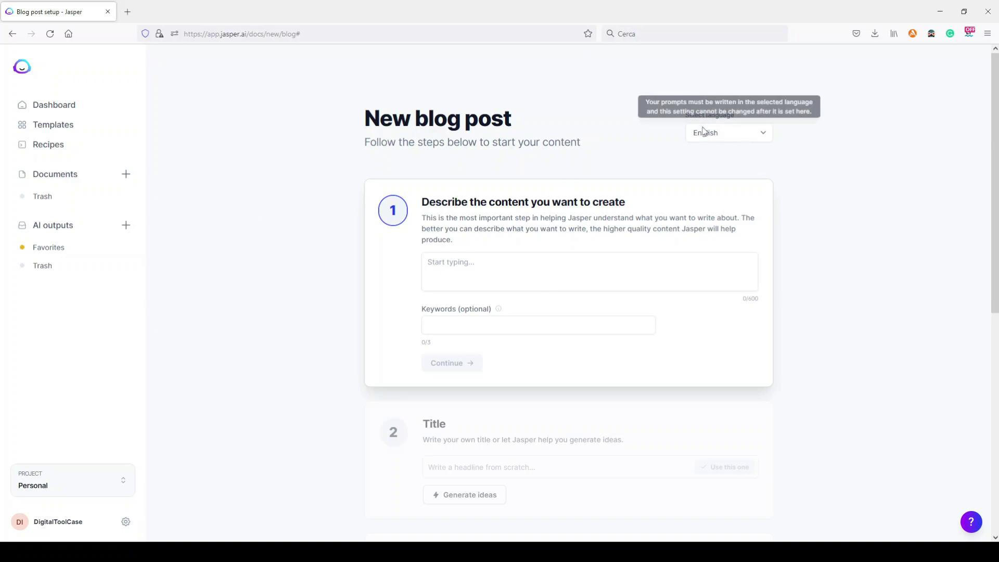
{"action": "left_click", "coordinate": [555, 261]}
{"action": "type", "text": "best historic cities to visit in Italy"}
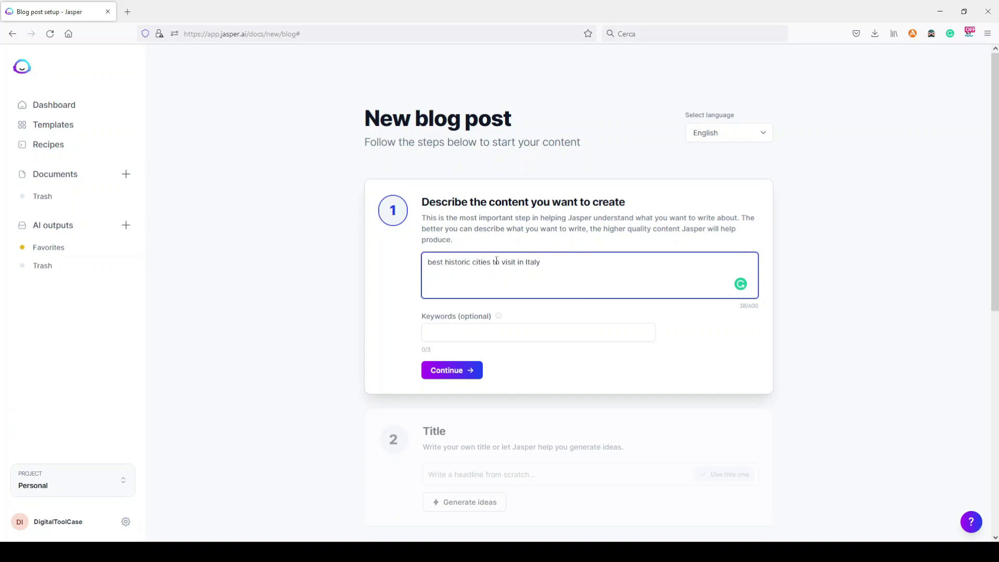
{"action": "scroll", "coordinate": [566, 264], "scroll_direction": "down", "scroll_amount": 1}
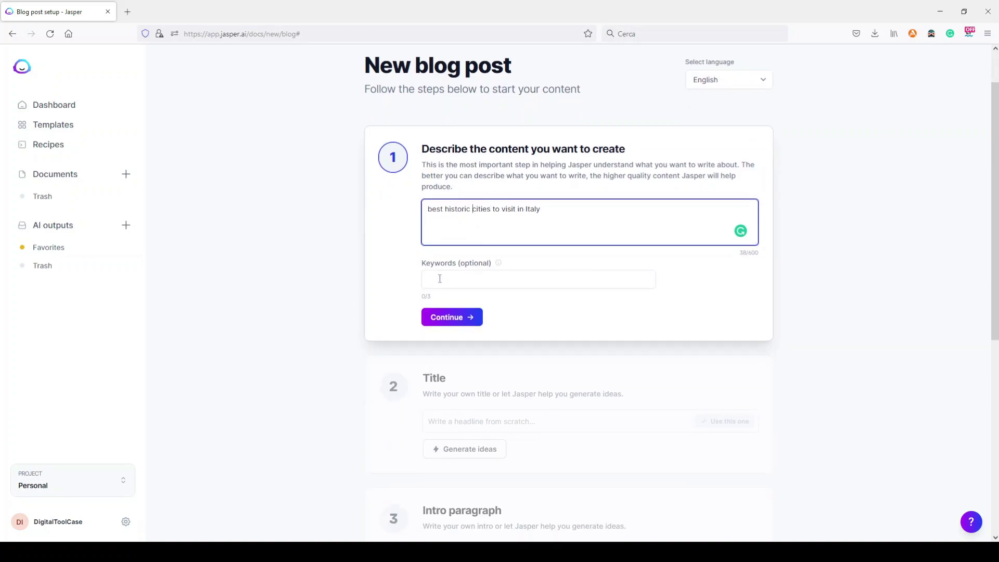
{"action": "scroll", "coordinate": [556, 306], "scroll_direction": "down", "scroll_amount": 2}
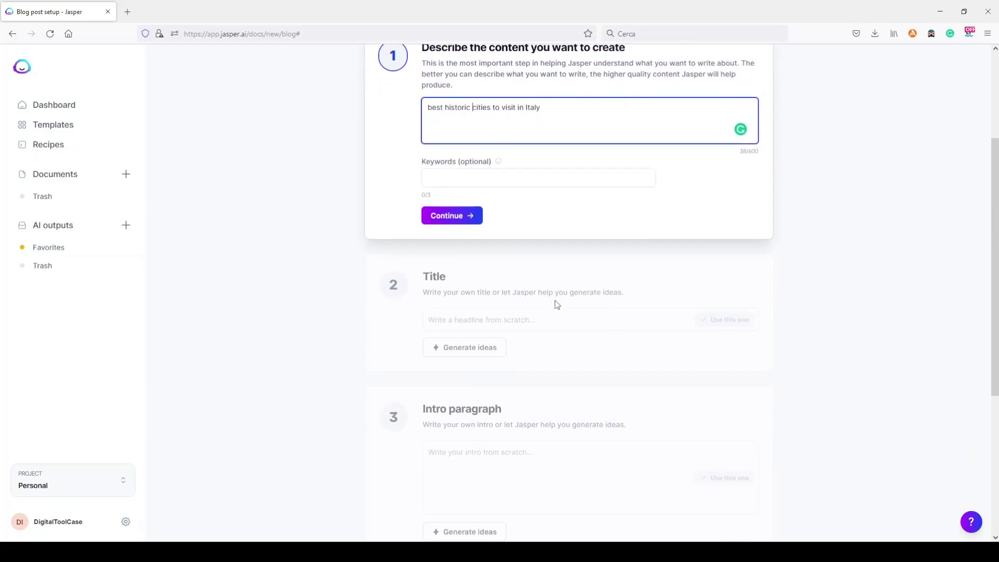
Step: Generate title ideas and set the title to 'The Best 3 Historic Cities to Visit in Italy'
{"action": "left_click", "coordinate": [452, 218]}
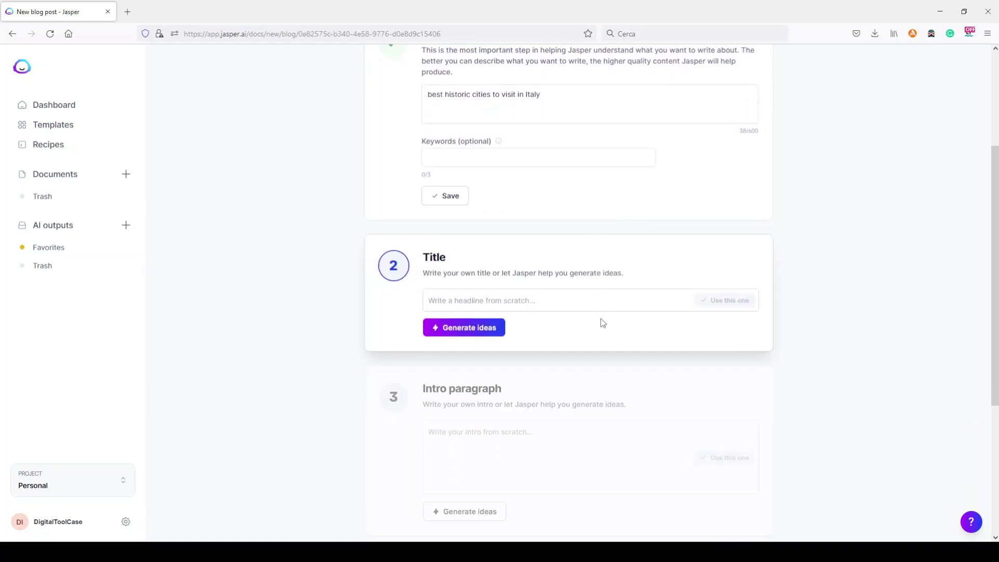
{"action": "left_click", "coordinate": [471, 327]}
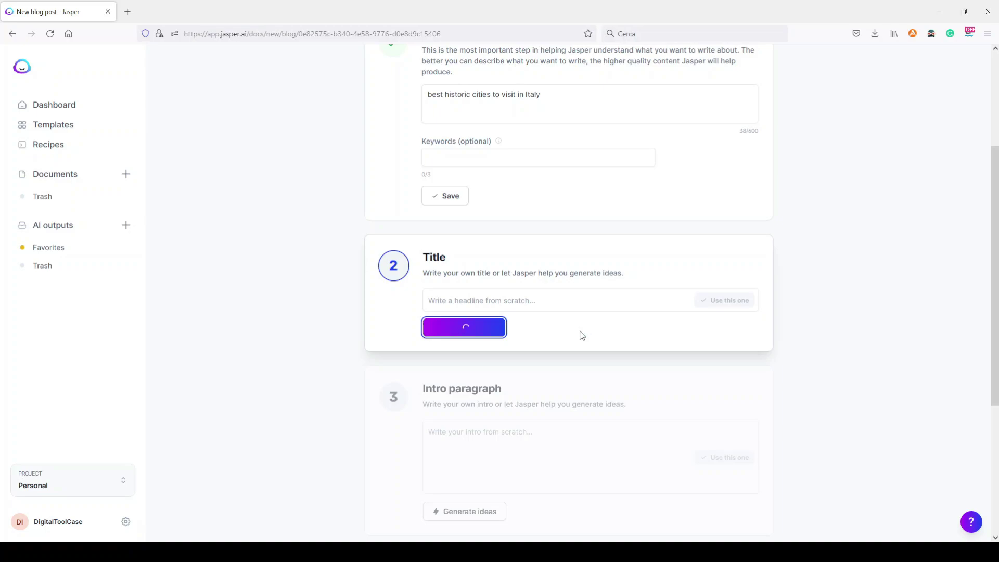
{"action": "scroll", "coordinate": [580, 332], "scroll_direction": "down", "scroll_amount": 2}
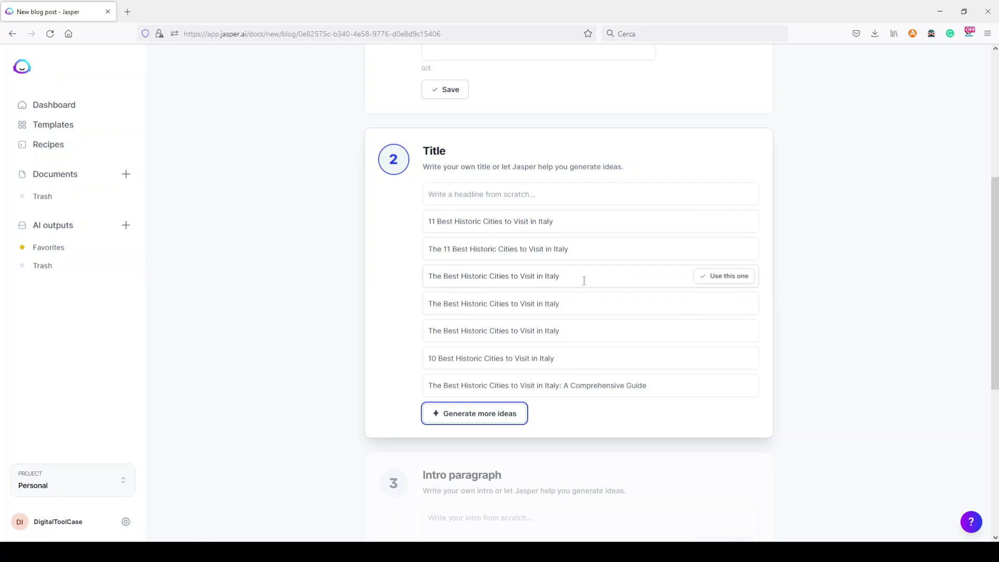
{"action": "left_click", "coordinate": [715, 276]}
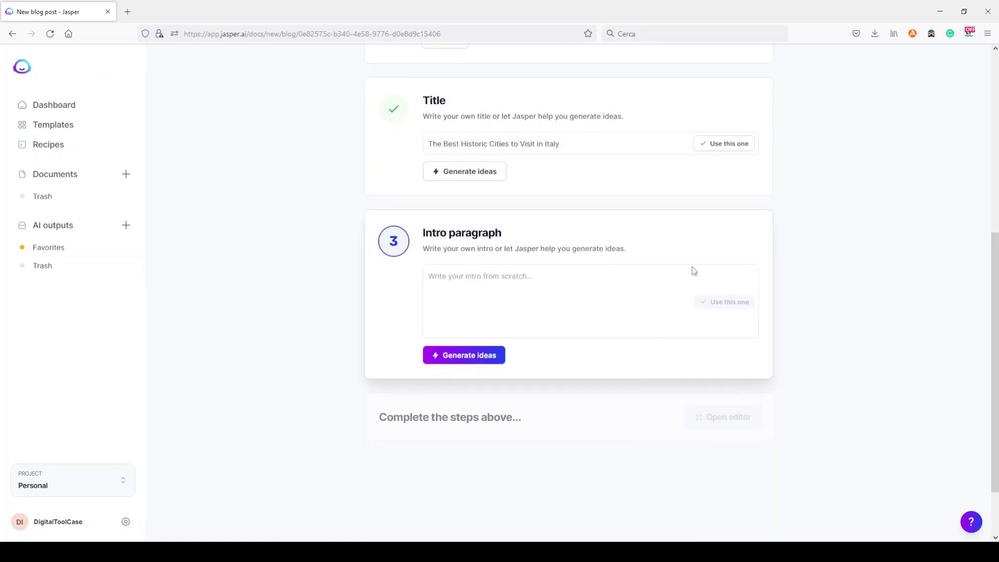
{"action": "left_click", "coordinate": [460, 142]}
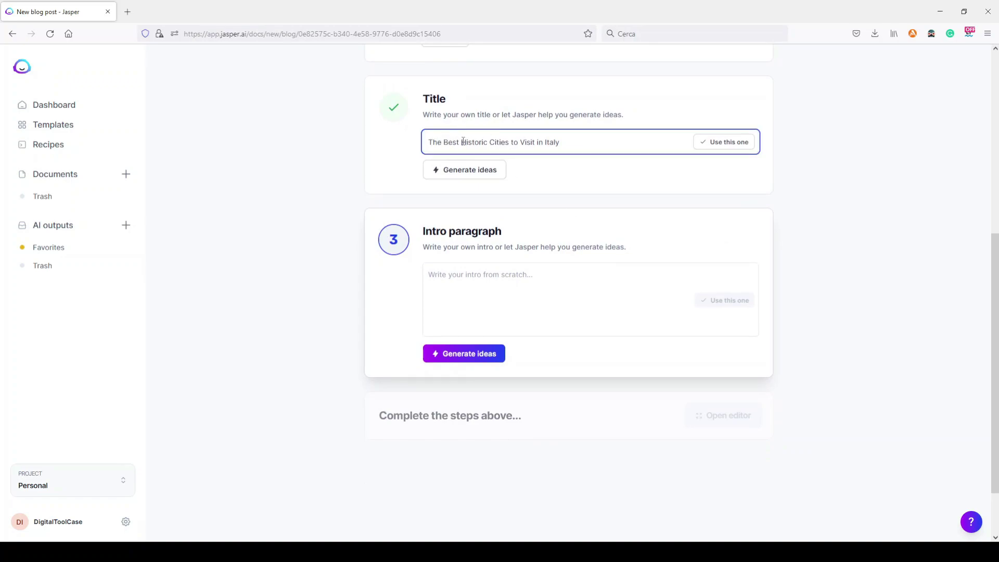
{"action": "type", "text": "3"}
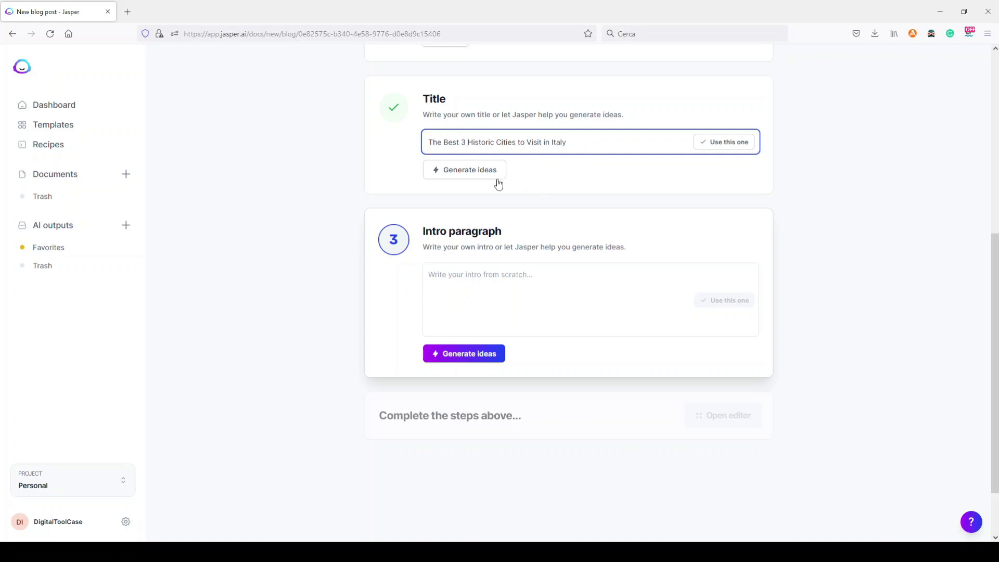
Step: Generate intro paragraph ideas and use the second one, about Italy as a vacation destination
{"action": "left_click", "coordinate": [476, 354]}
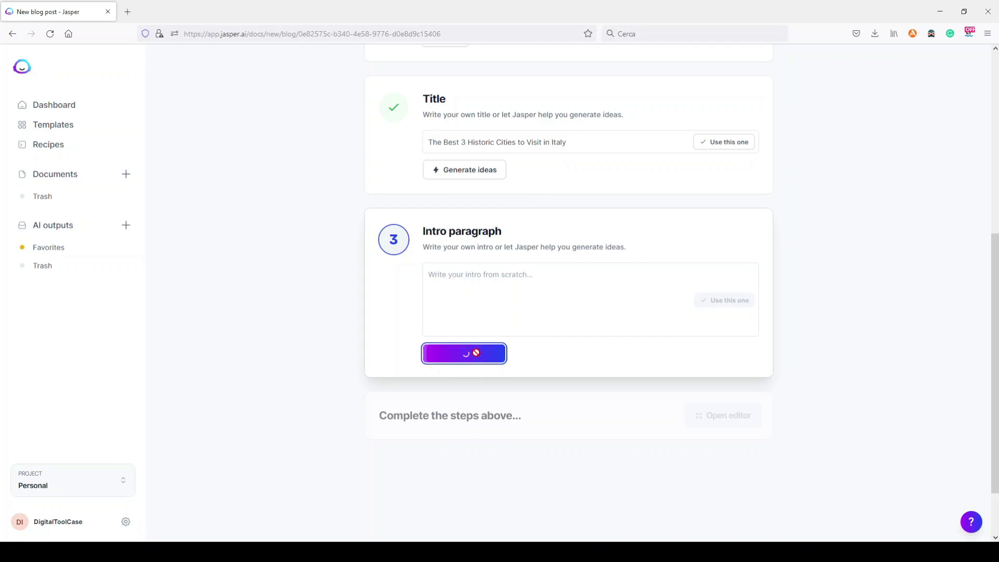
{"action": "scroll", "coordinate": [401, 319], "scroll_direction": "down", "scroll_amount": 4}
{"action": "mouse_move", "coordinate": [687, 192]}
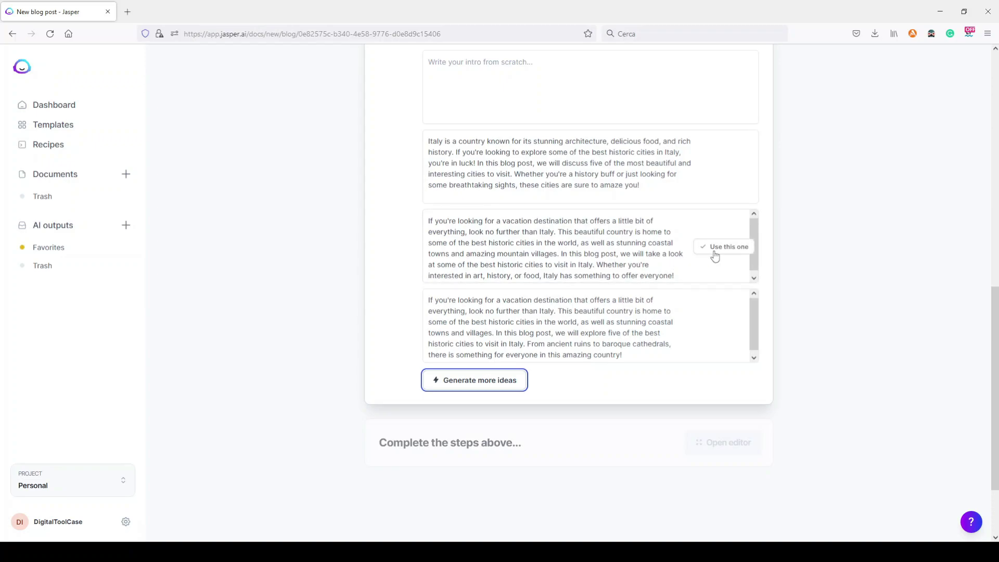
{"action": "left_click", "coordinate": [718, 250]}
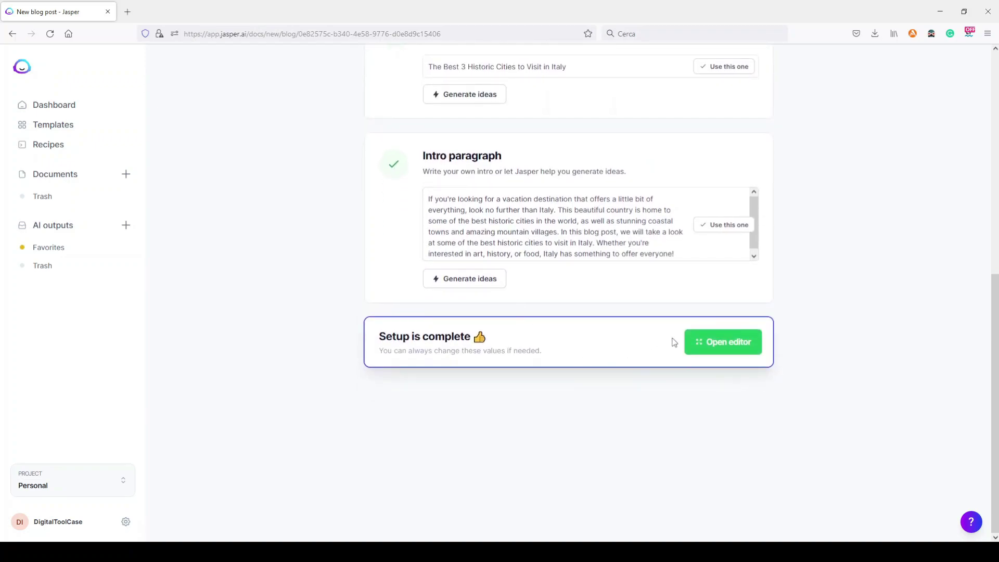
Step: Open the blog in the editor and paste the title on a new line above the intro
{"action": "left_click", "coordinate": [718, 343]}
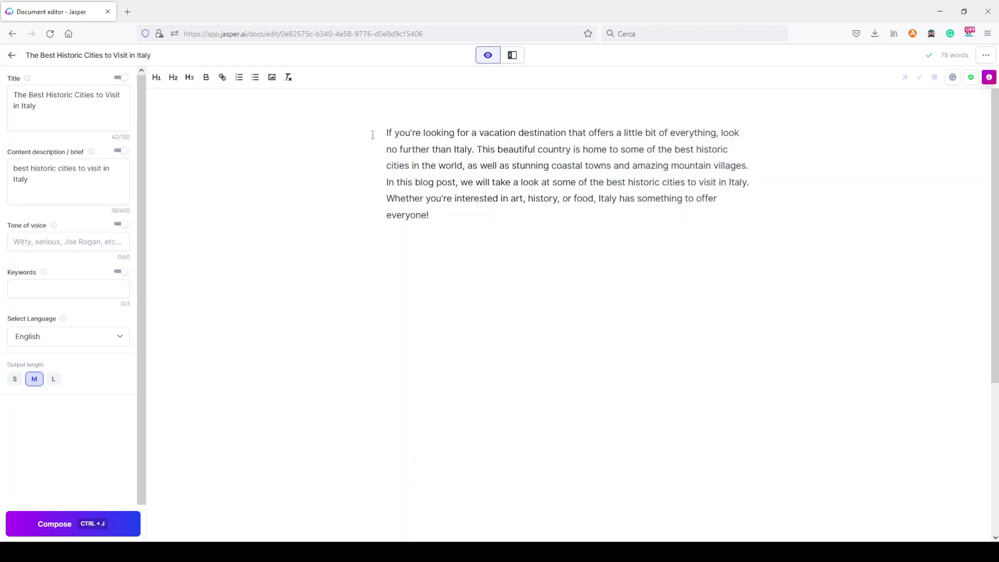
{"action": "left_click_drag", "start_coordinate": [49, 104], "coordinate": [2, 90]}
{"action": "key", "text": "ctrl+c"}
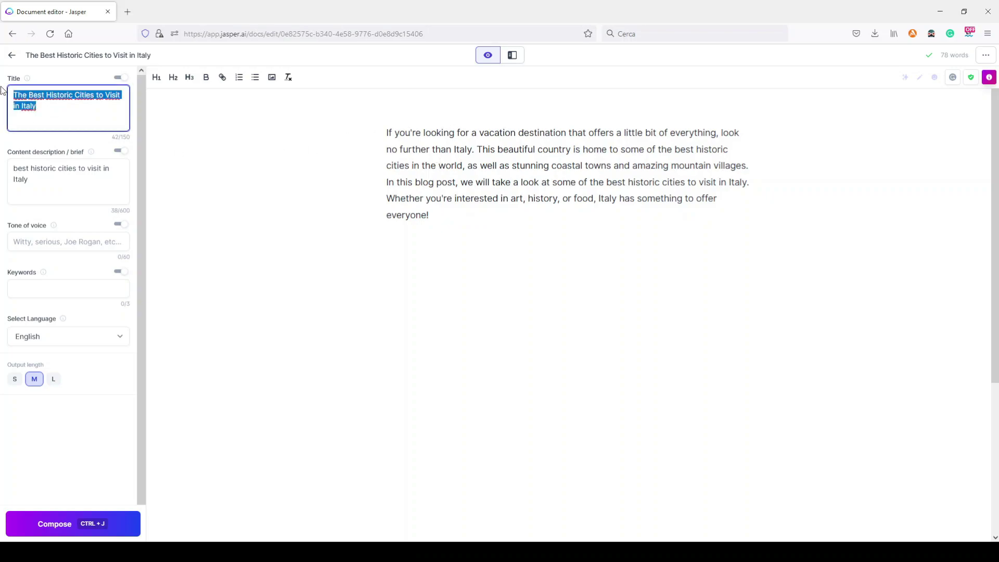
{"action": "left_click", "coordinate": [384, 131]}
{"action": "key", "text": "Return"}
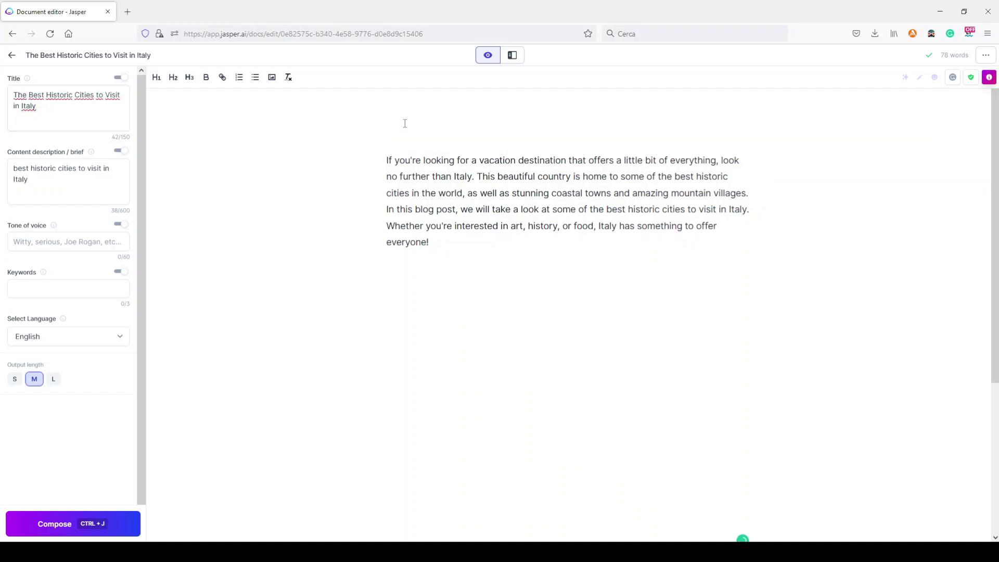
{"action": "key", "text": "ctrl+v"}
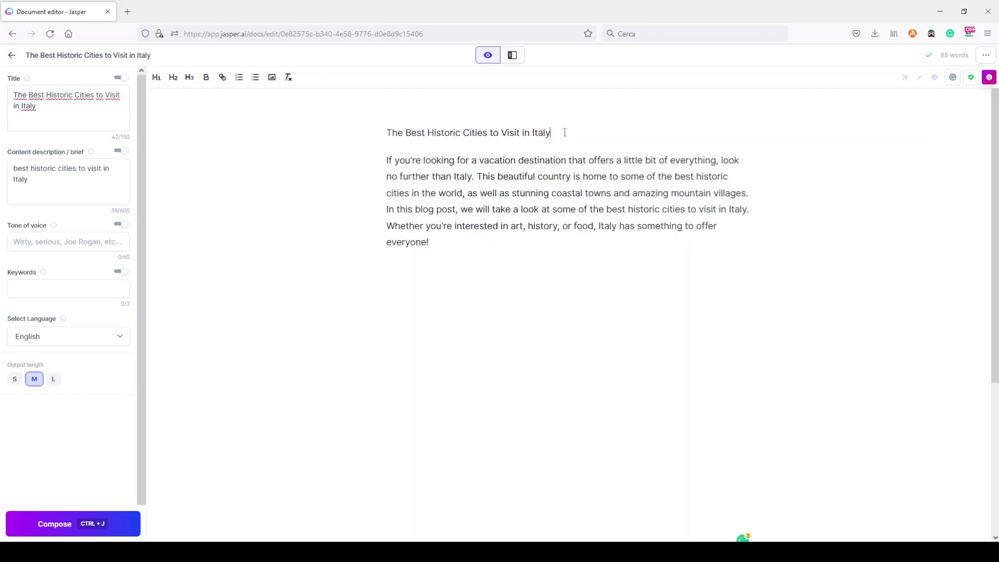
Step: Format the title line as an H1 heading and hide the content brief from Jasper
{"action": "triple_click", "coordinate": [564, 135]}
{"action": "left_click", "coordinate": [156, 77]}
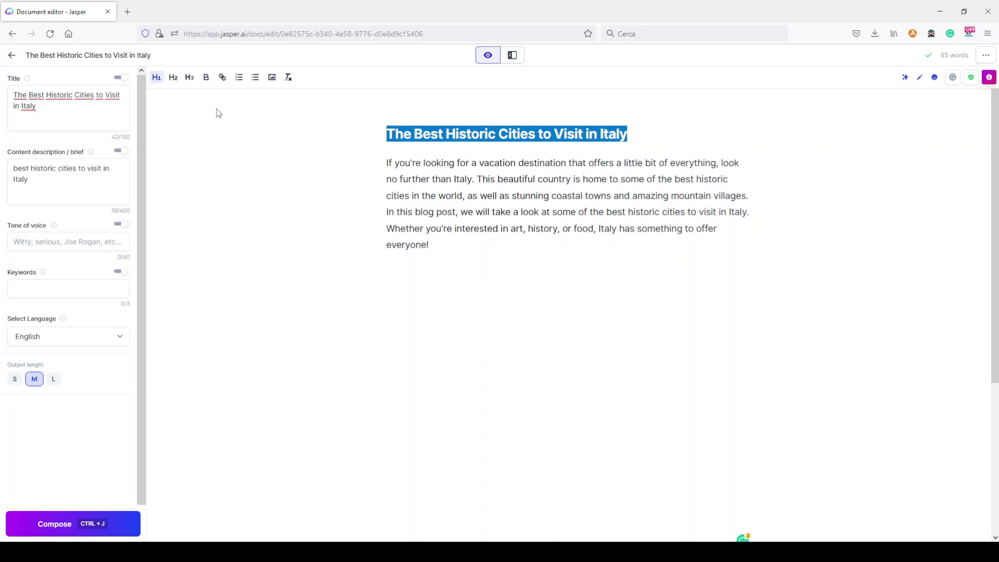
{"action": "left_click", "coordinate": [120, 150]}
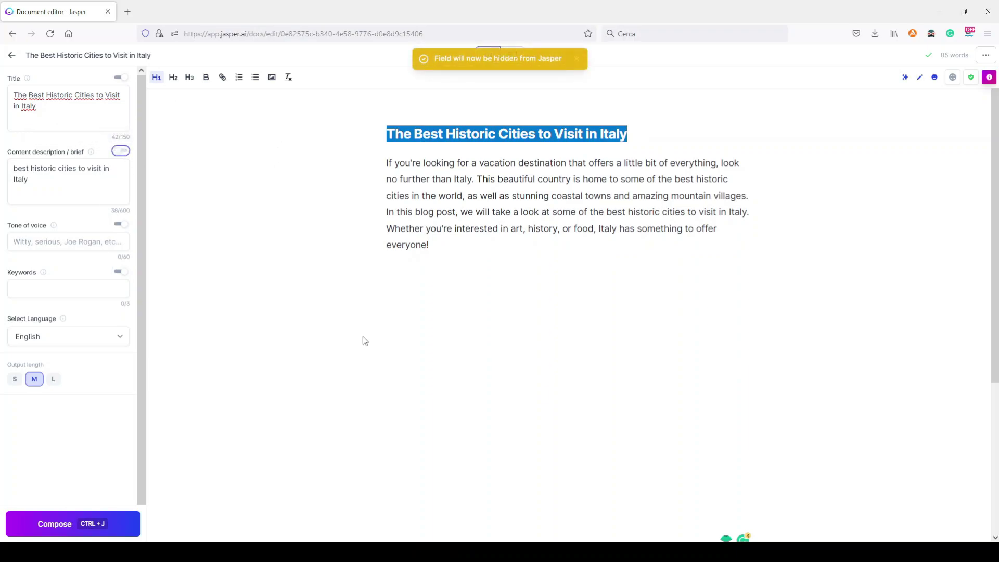
{"action": "left_click", "coordinate": [452, 248]}
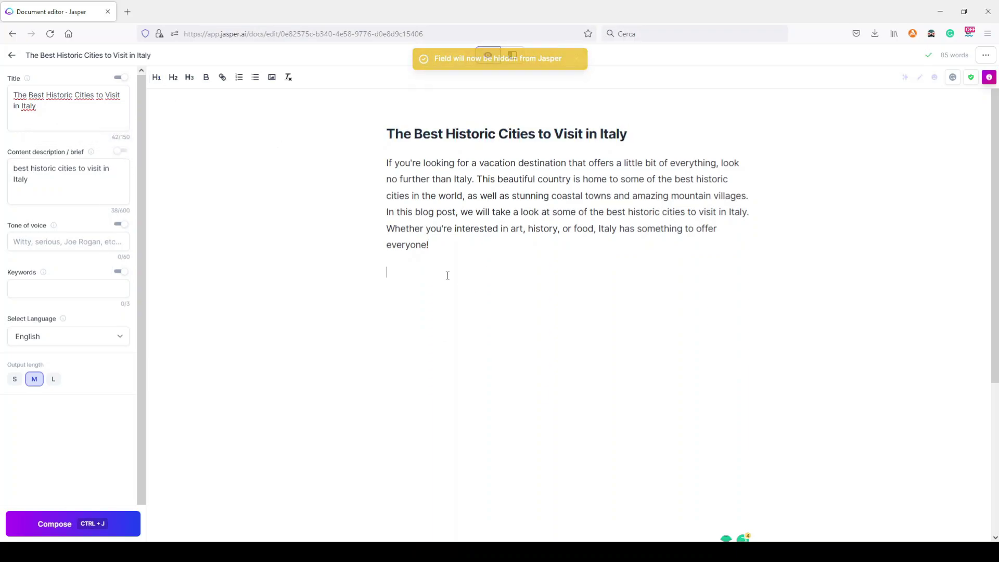
Step: Have Jasper 'write an outline', then change 'Best' to '3 Best' in the heading and Title field
{"action": "type", "text": "wr"}
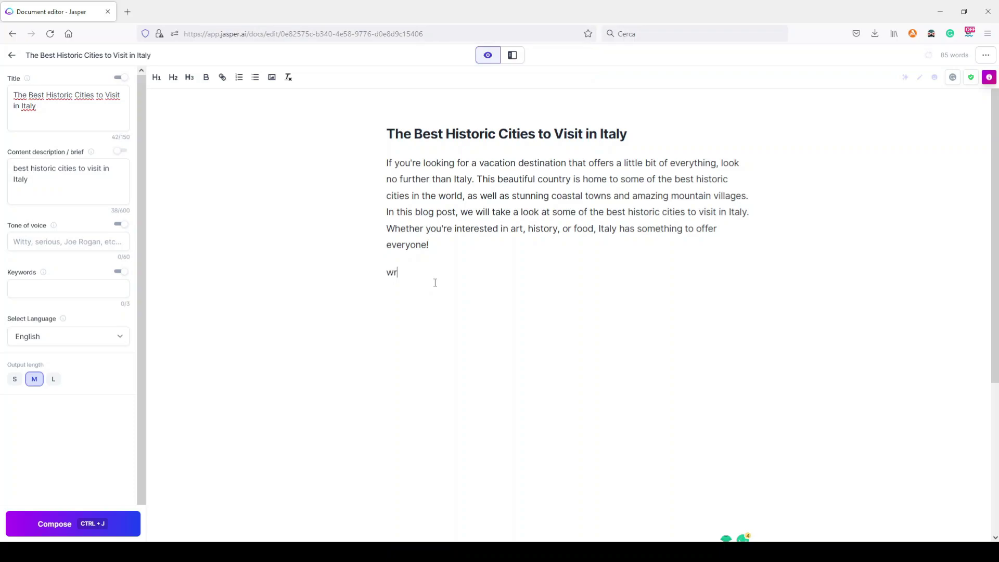
{"action": "type", "text": "ite an outline"}
{"action": "key", "text": "ctrl+Return"}
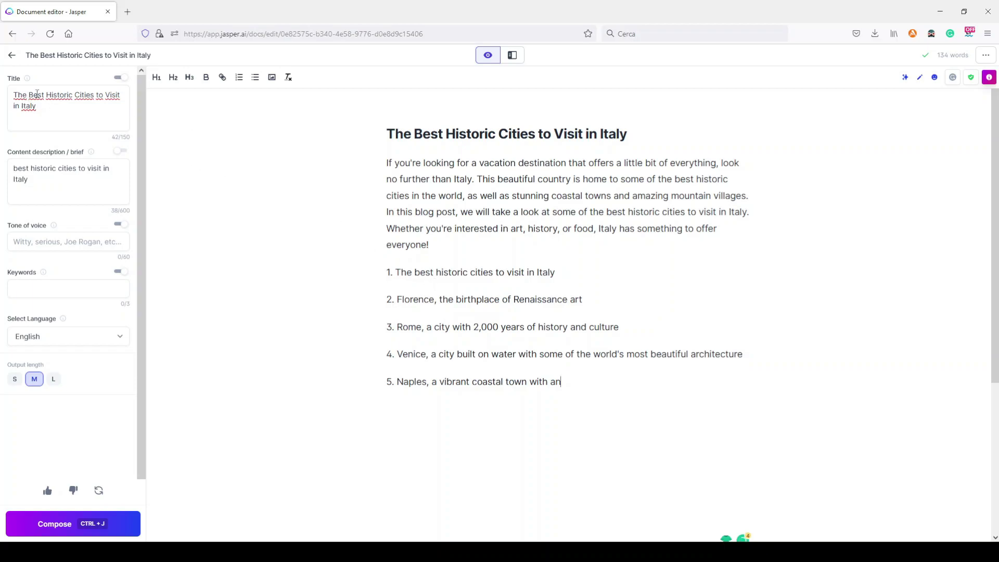
{"action": "left_click", "coordinate": [415, 134]}
{"action": "type", "text": "3"}
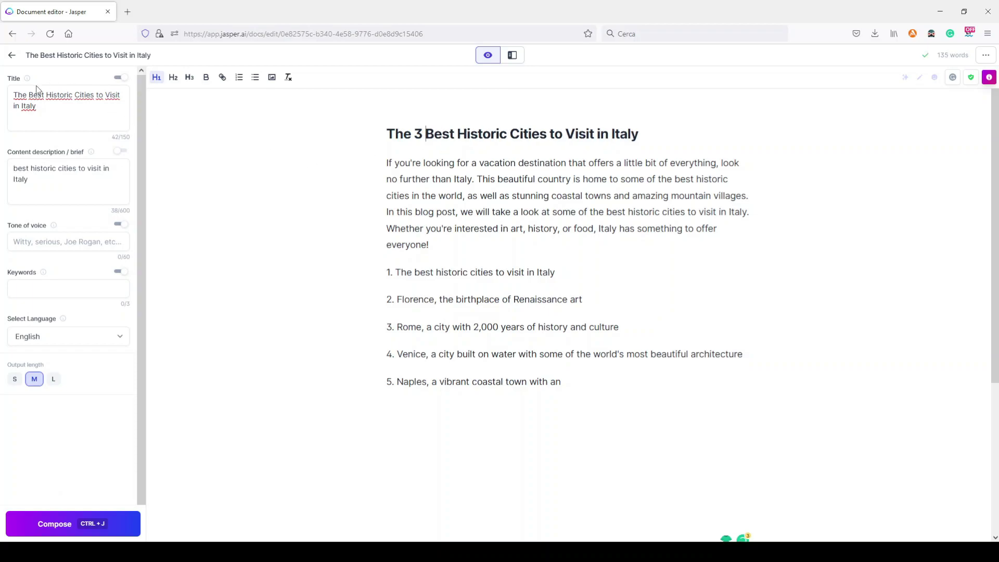
{"action": "left_click", "coordinate": [28, 95]}
{"action": "type", "text": "3"}
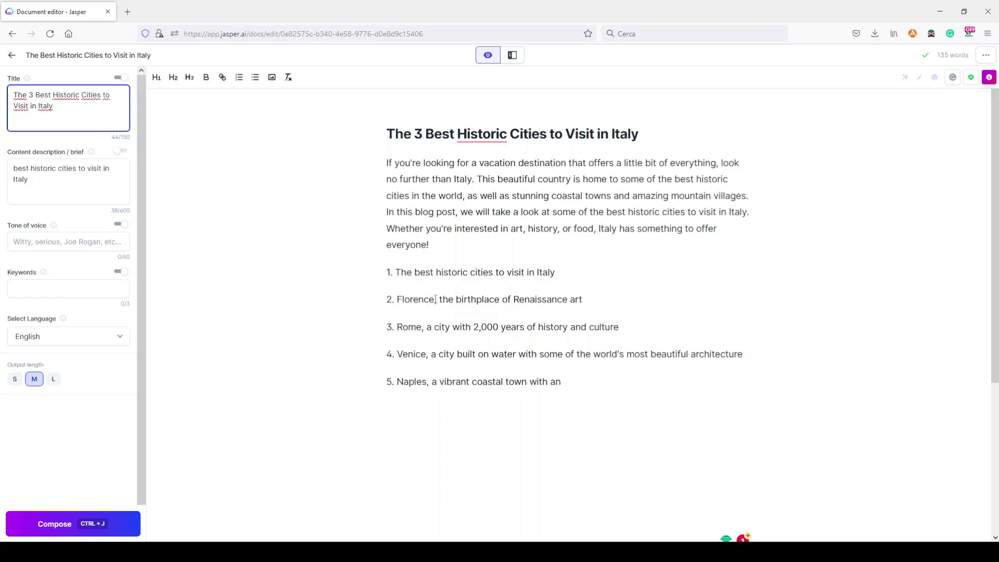
Step: Delete the Naples line, the first list item and the list numbers before the city names
{"action": "left_click_drag", "start_coordinate": [560, 381], "coordinate": [386, 379]}
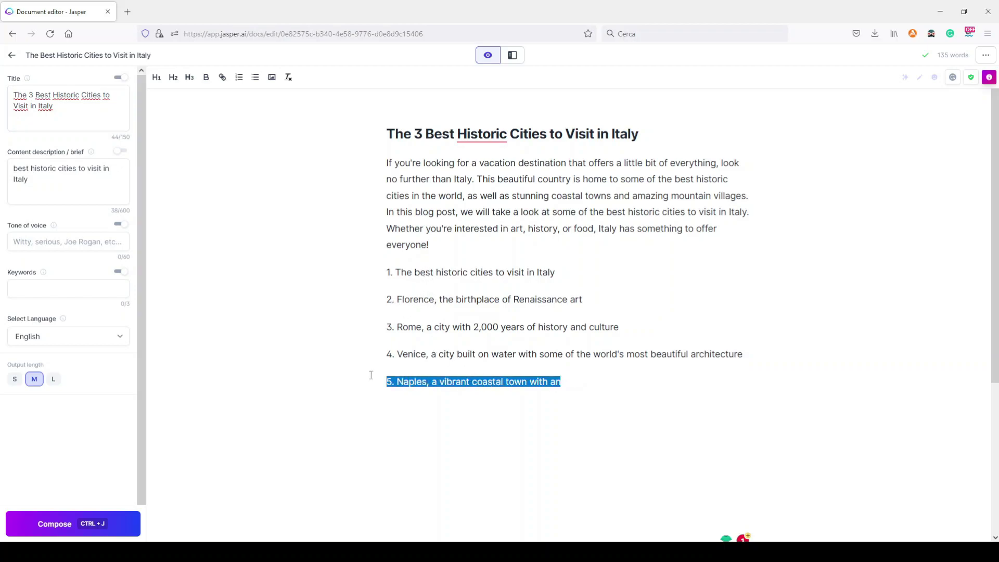
{"action": "key", "text": "BackSpace"}
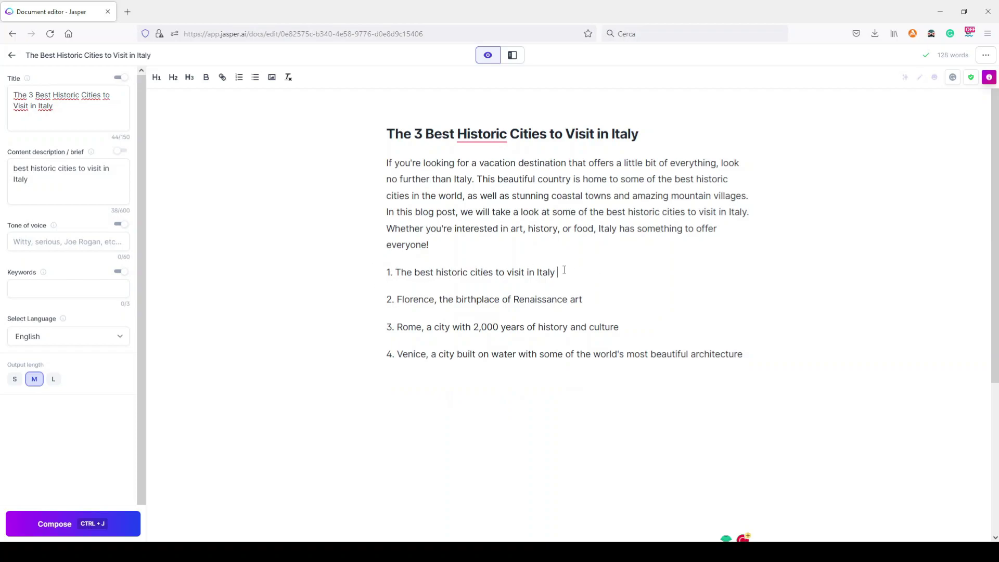
{"action": "left_click_drag", "start_coordinate": [564, 270], "coordinate": [315, 274]}
{"action": "key", "text": "BackSpace"}
{"action": "key", "text": "BackSpace"}
{"action": "left_click_drag", "start_coordinate": [397, 299], "coordinate": [290, 300]}
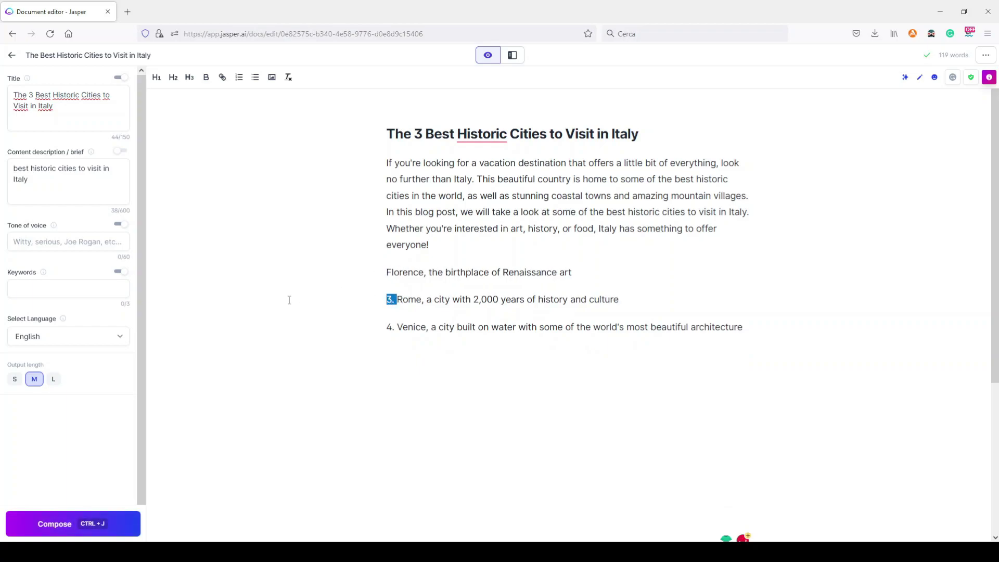
{"action": "key", "text": "BackSpace"}
{"action": "left_click_drag", "start_coordinate": [398, 327], "coordinate": [358, 326]}
{"action": "key", "text": "BackSpace"}
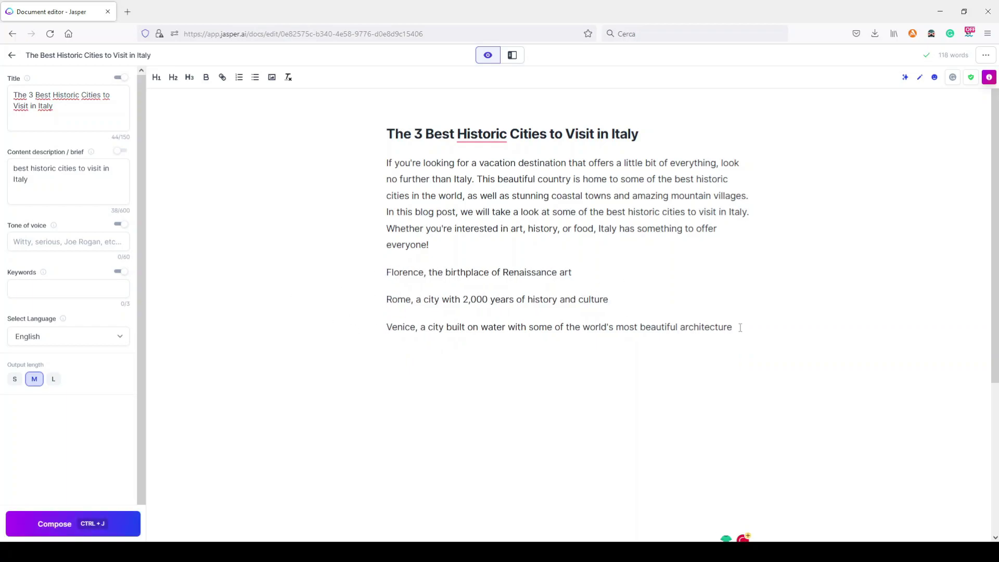
Step: Make the Florence, Rome and Venice lines H2 headings and add a blank line under Florence
{"action": "left_click_drag", "start_coordinate": [740, 327], "coordinate": [341, 279]}
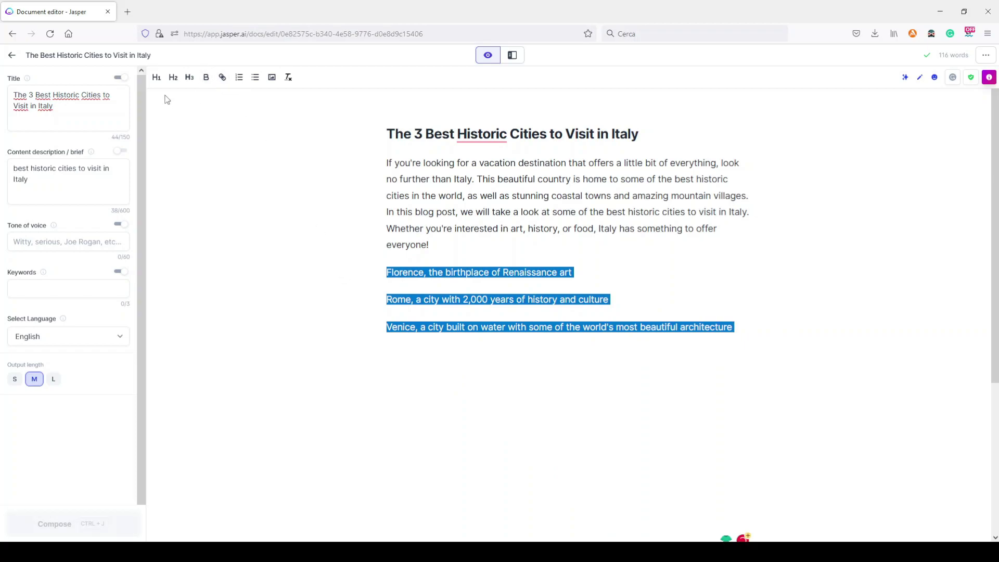
{"action": "left_click", "coordinate": [173, 77]}
{"action": "left_click", "coordinate": [621, 275]}
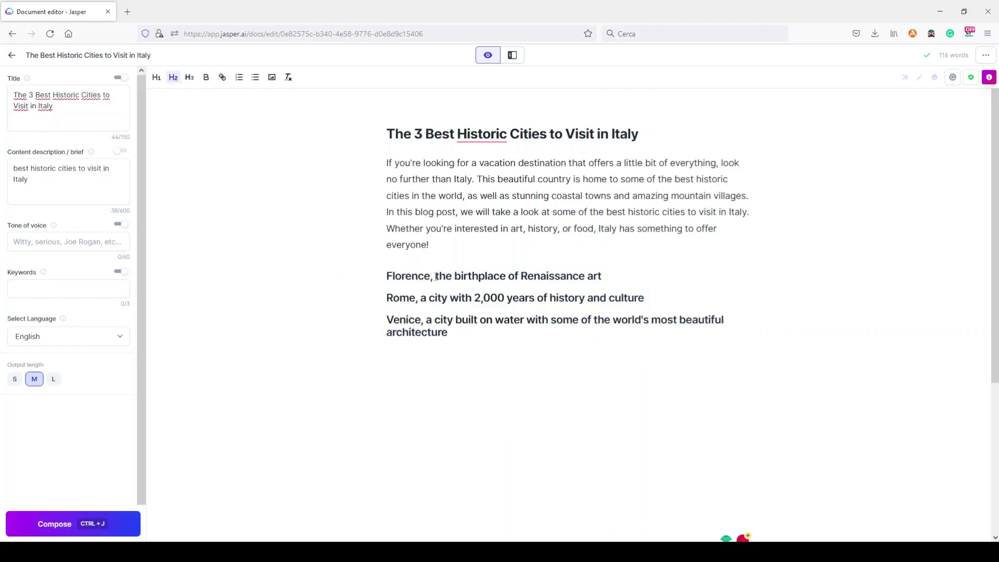
{"action": "key", "text": "Return"}
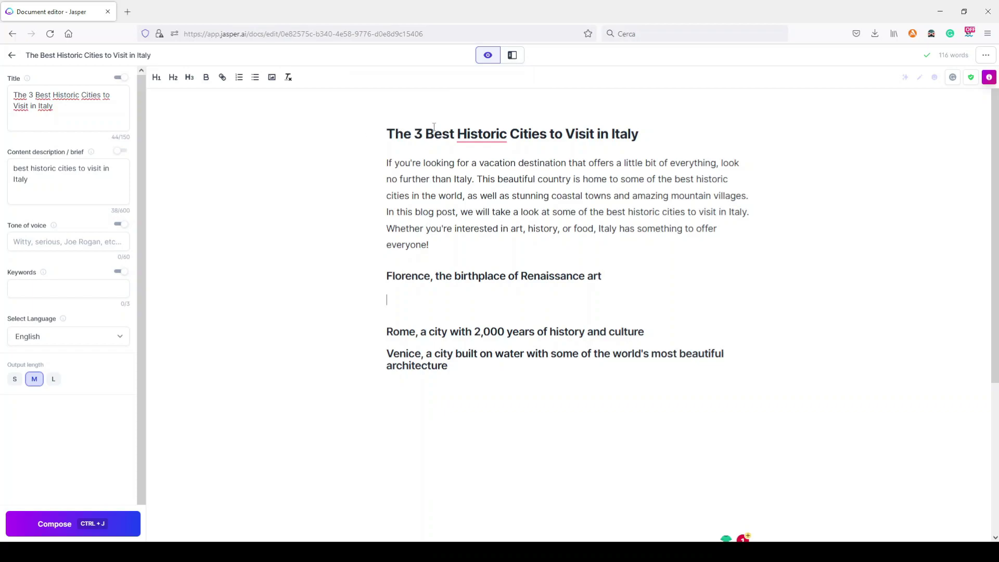
Step: Switch to Power mode to show the Paragraph Generator beside the document, and select the Florence heading
{"action": "left_click", "coordinate": [512, 56]}
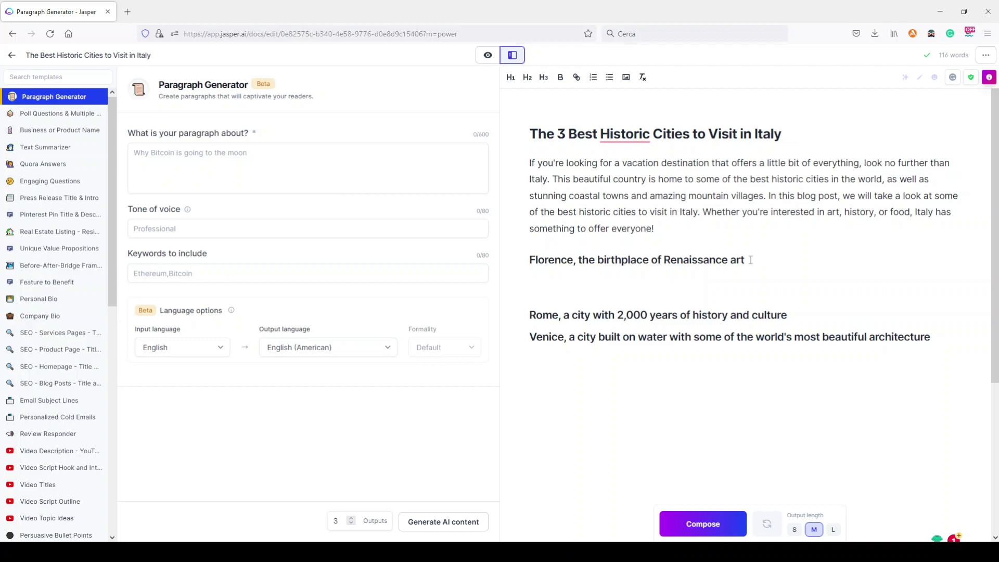
{"action": "left_click_drag", "start_coordinate": [751, 260], "coordinate": [520, 260]}
{"action": "key", "text": "ctrl+c"}
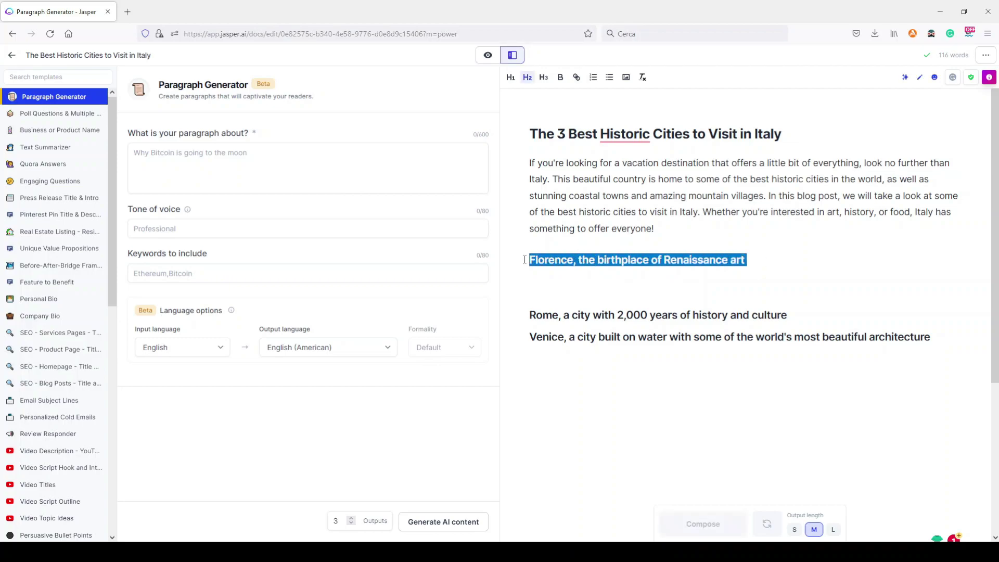
Step: Set the paragraph topic to Florence as the first best historic city to visit in Italy
{"action": "left_click", "coordinate": [287, 177]}
{"action": "key", "text": "ctrl+v"}
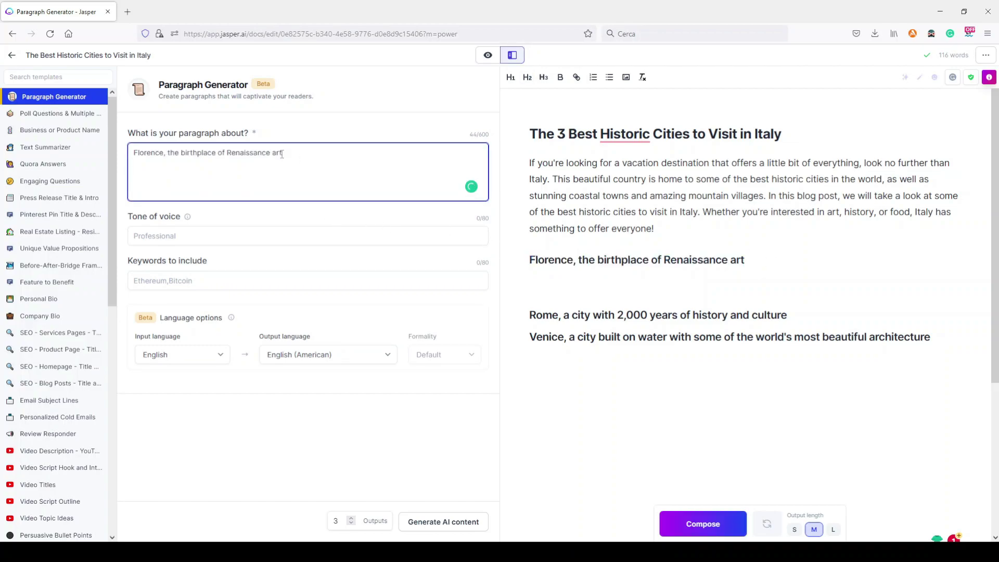
{"action": "key", "text": "Tab"}
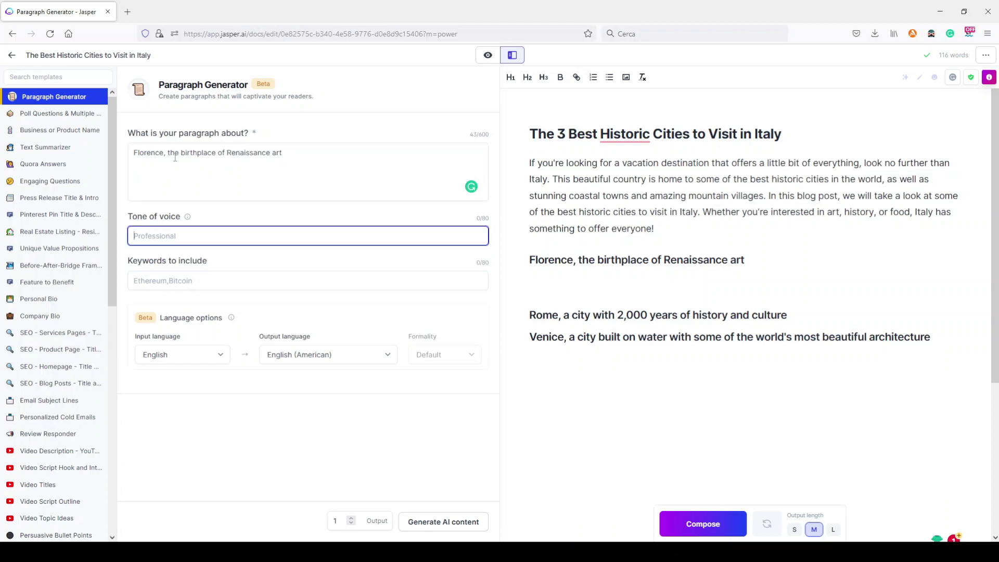
{"action": "left_click", "coordinate": [134, 152]}
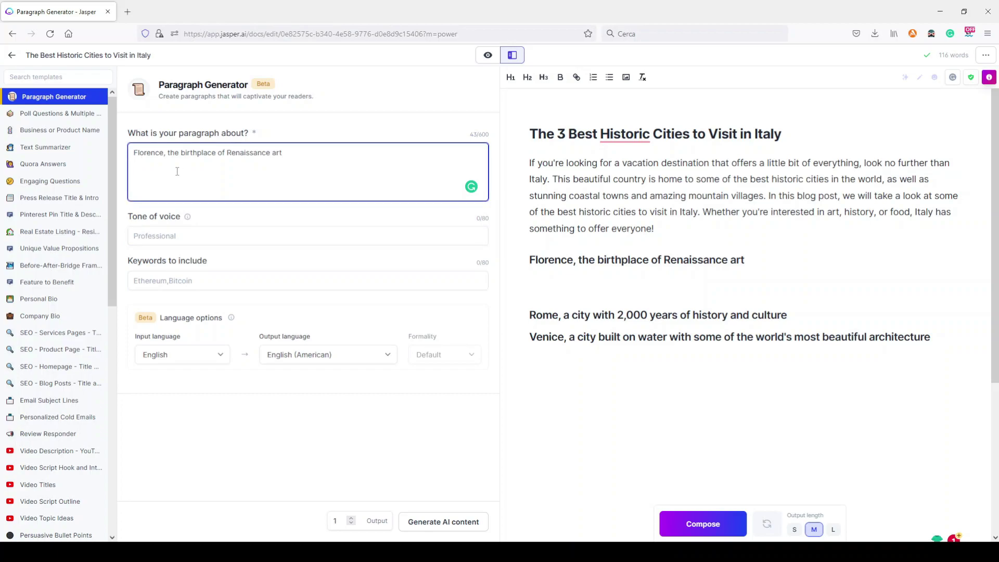
{"action": "type", "text": "the "}
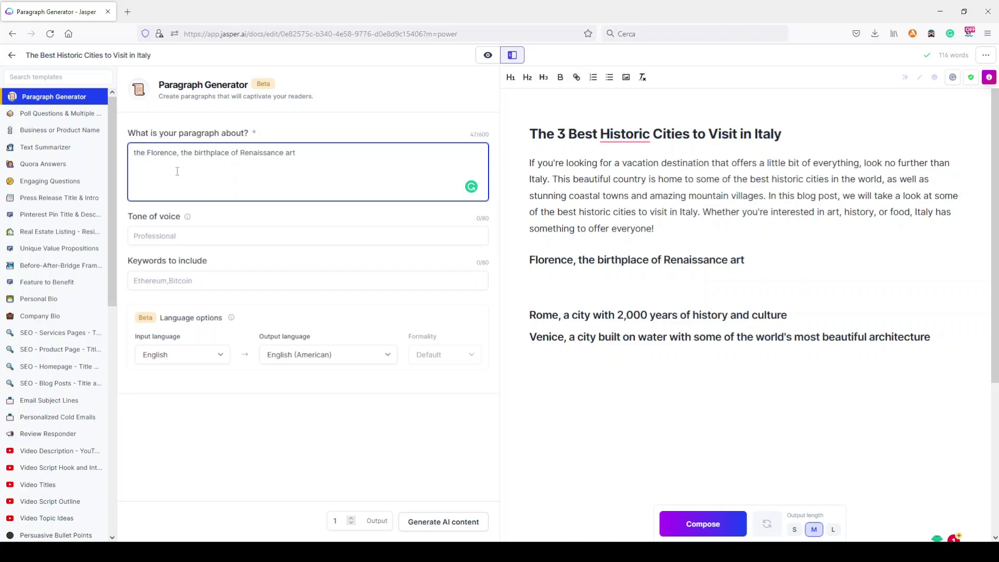
{"action": "type", "text": "first best"}
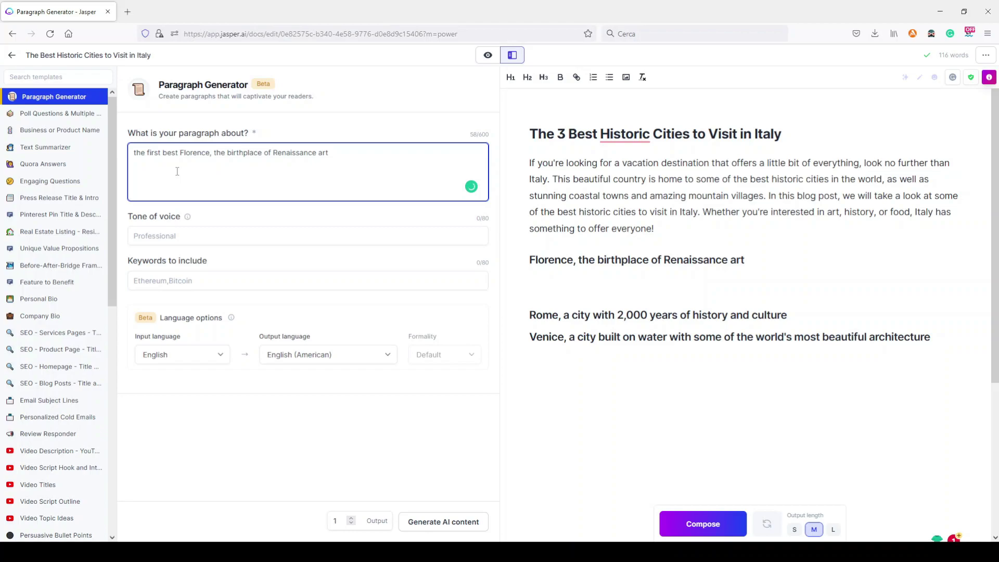
{"action": "type", "text": " city t"}
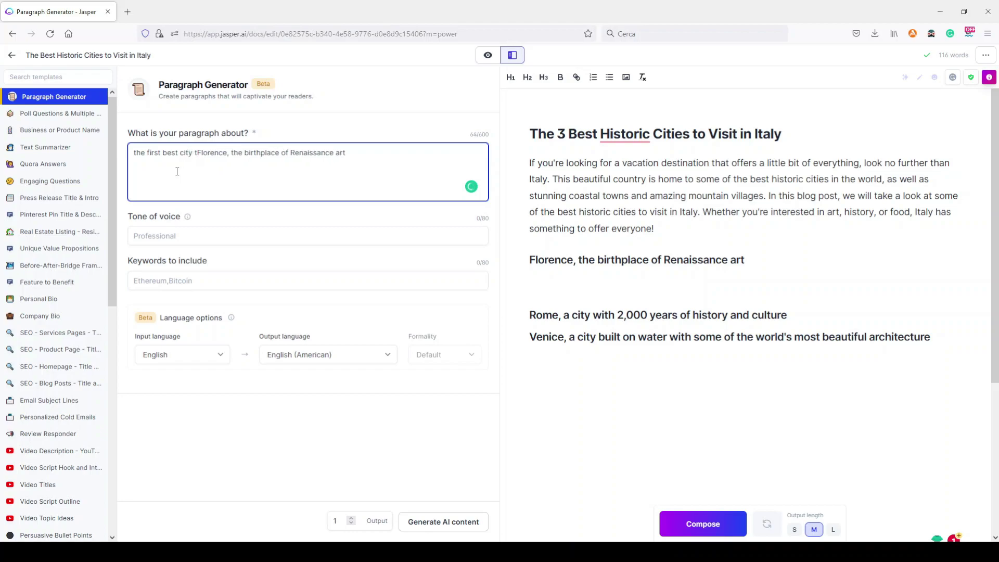
{"action": "key", "text": "BackSpace"}
{"action": "key", "text": "BackSpace"}
{"action": "key", "text": "BackSpace"}
{"action": "key", "text": "BackSpace"}
{"action": "key", "text": "BackSpace"}
{"action": "key", "text": "BackSpace"}
{"action": "type", "text": "hi"}
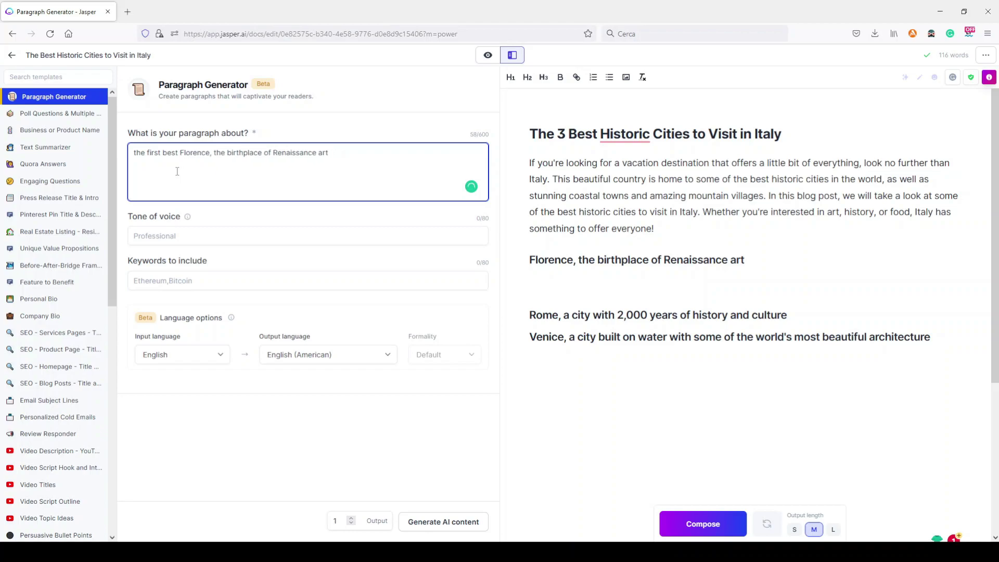
{"action": "type", "text": "storic "}
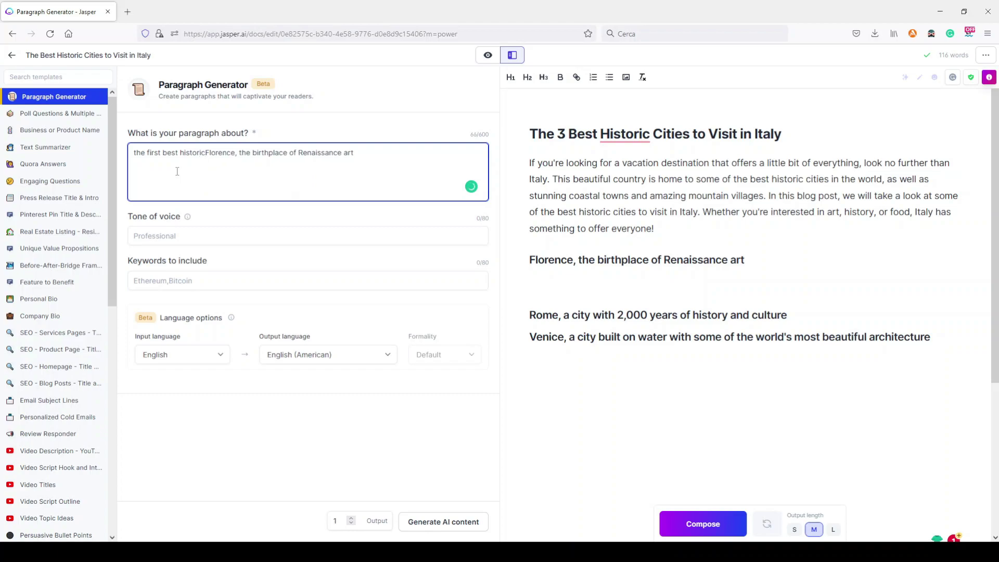
{"action": "type", "text": "city to vi"}
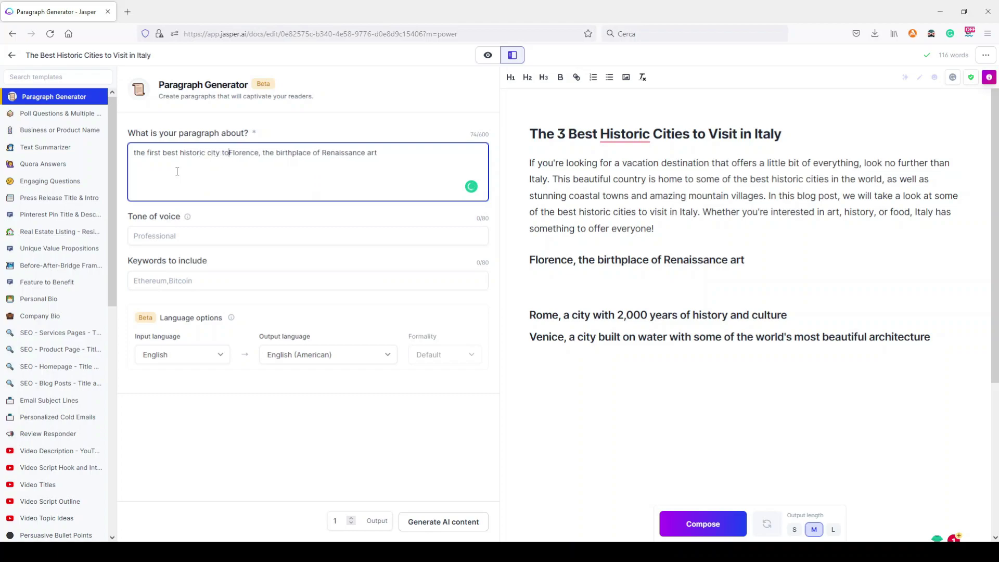
{"action": "type", "text": "sit in "}
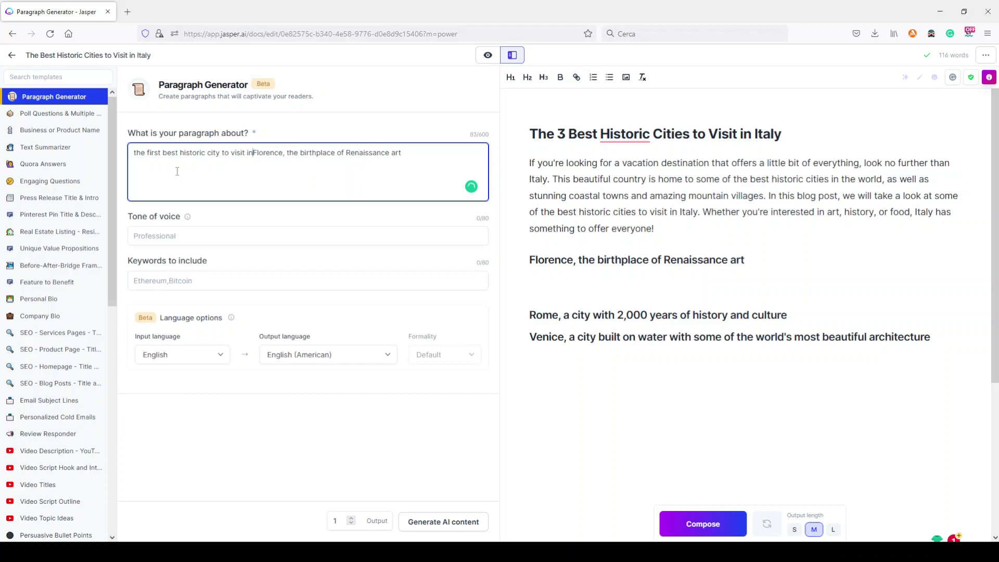
{"action": "type", "text": "Itlay"}
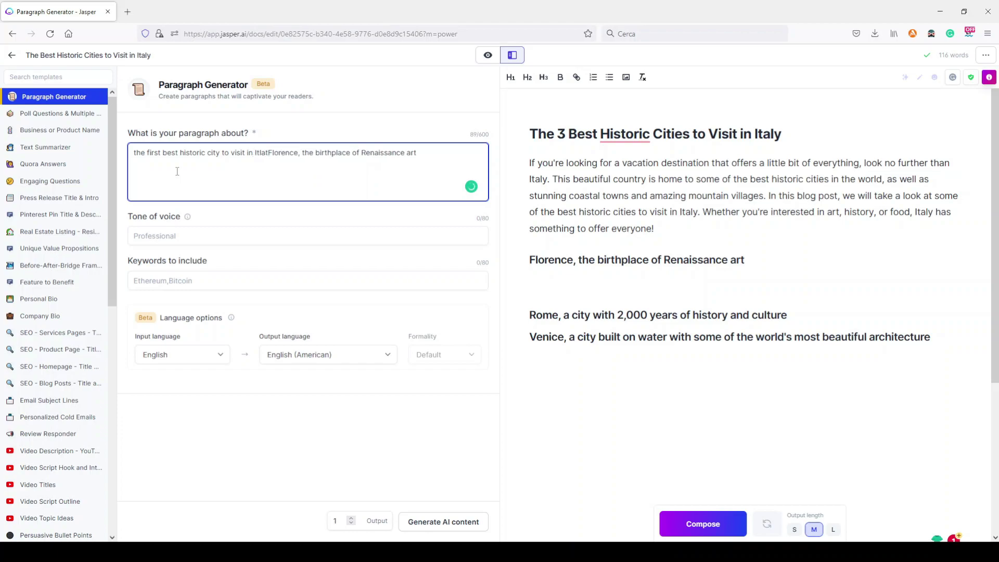
{"action": "type", "text": ":"}
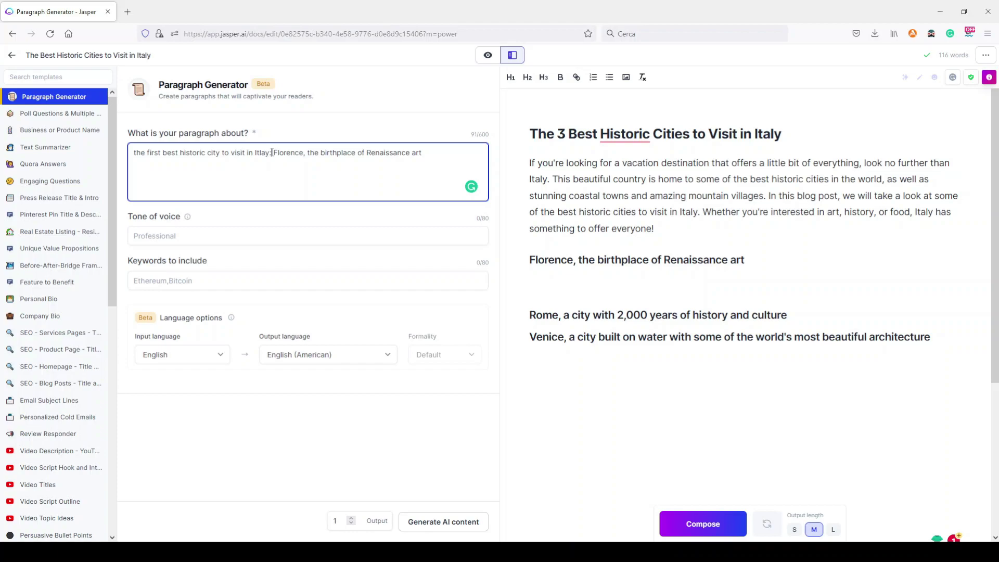
{"action": "left_click_drag", "start_coordinate": [270, 152], "coordinate": [131, 151]}
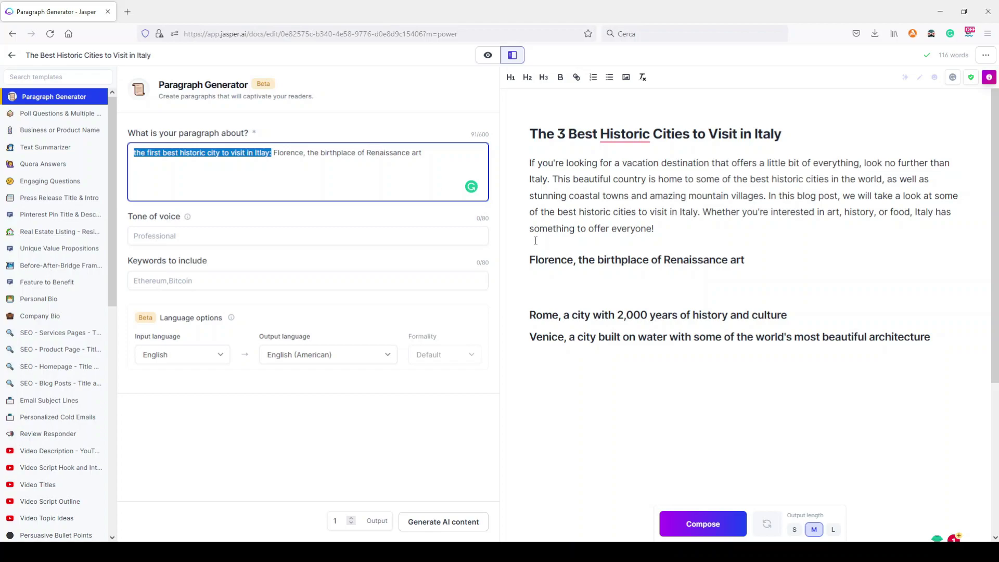
Step: Set the tone of voice to 'informative'
{"action": "left_click", "coordinate": [179, 237]}
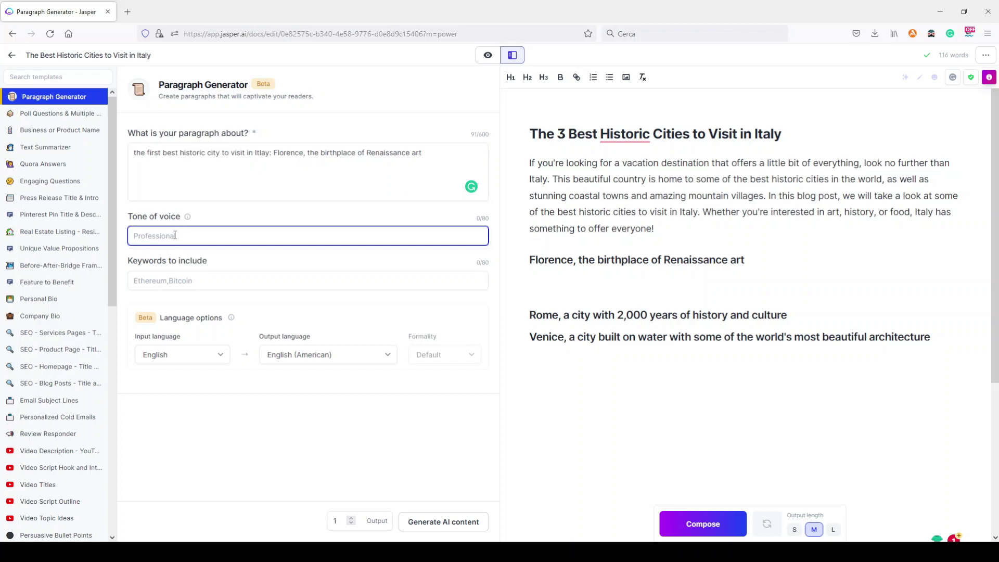
{"action": "type", "text": "informati"}
{"action": "type", "text": "vv"}
{"action": "left_click", "coordinate": [195, 283]}
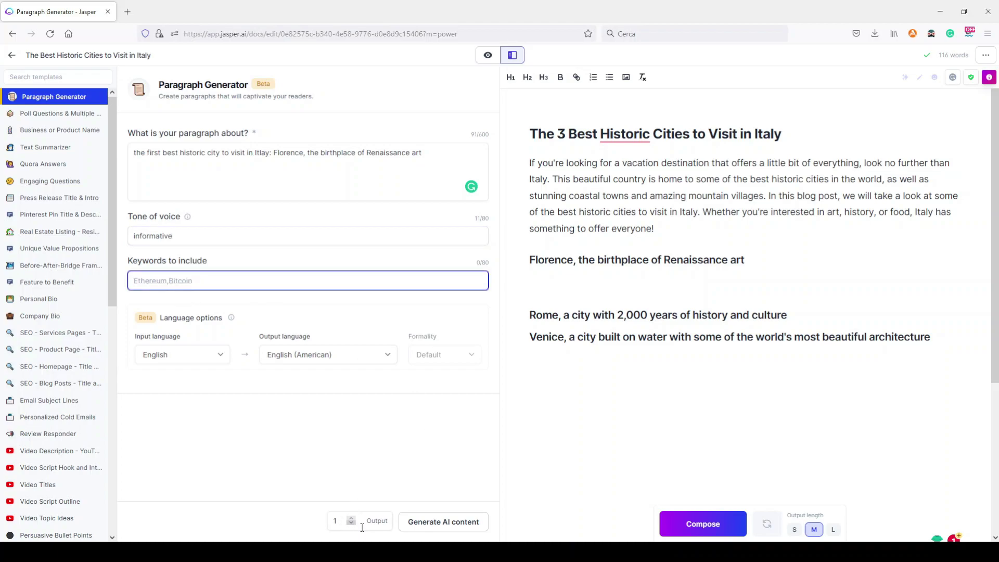
Step: Generate the Florence paragraph, covering the Duomo to the Uffizi, and copy the output
{"action": "left_click", "coordinate": [436, 528]}
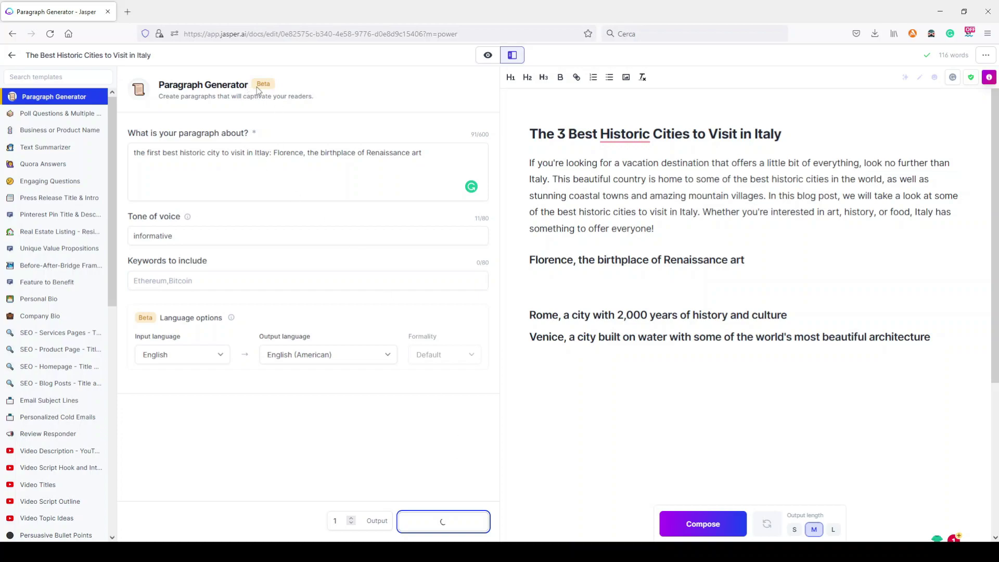
{"action": "scroll", "coordinate": [365, 250], "scroll_direction": "down", "scroll_amount": 3}
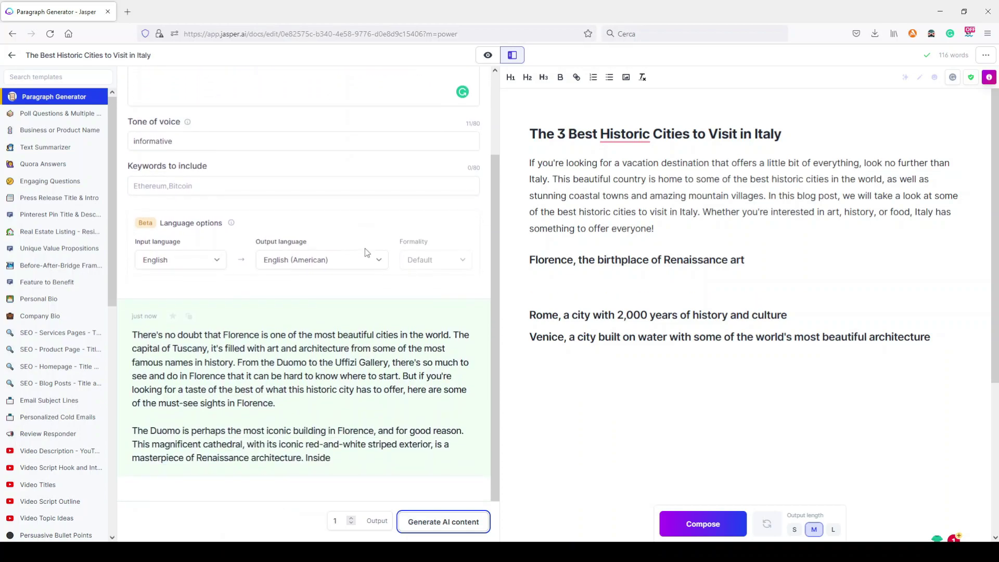
{"action": "left_click", "coordinate": [189, 317]}
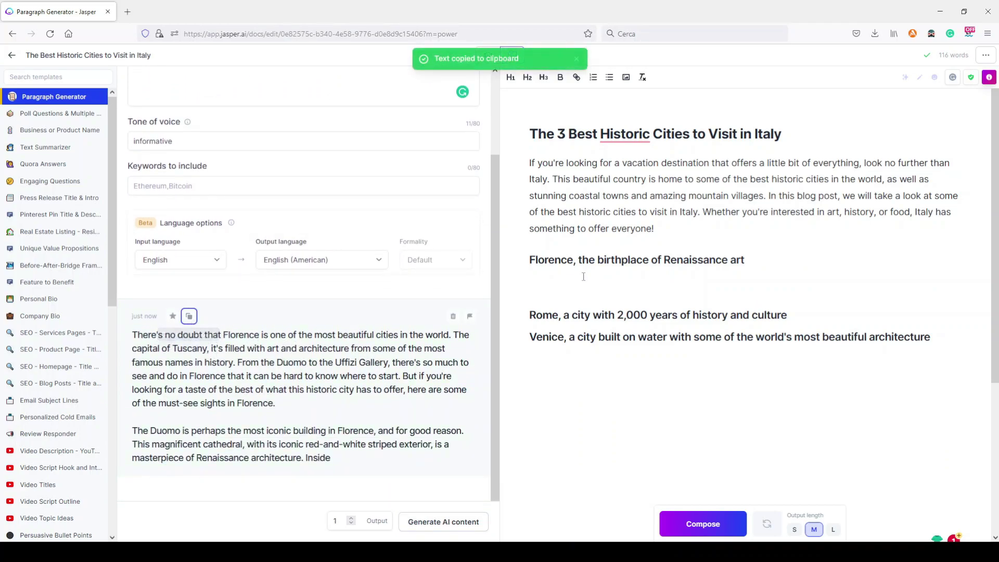
Step: Paste the Florence text under its heading and delete the blank line after 'Florence.'
{"action": "left_click", "coordinate": [542, 278]}
{"action": "key", "text": "ctrl+v"}
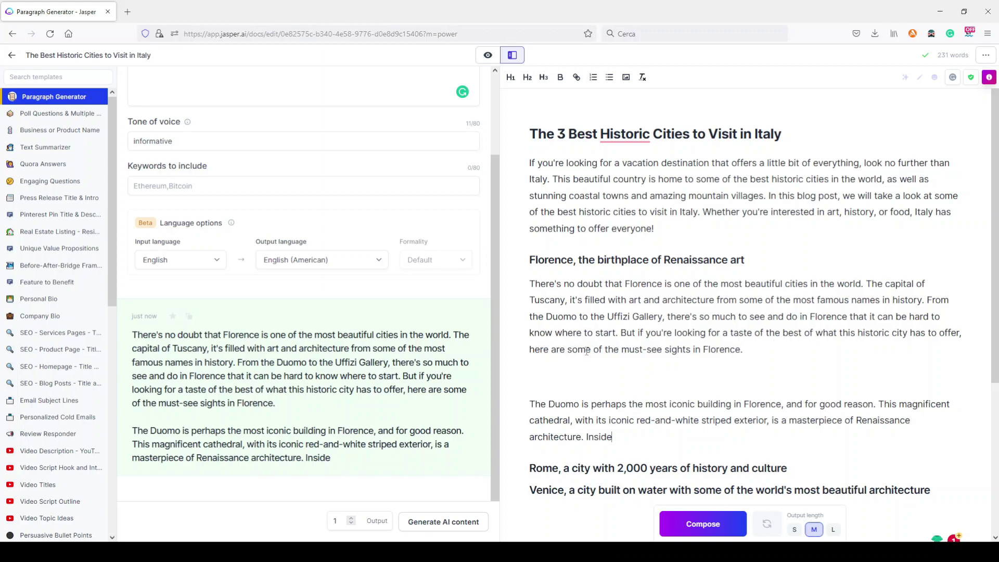
{"action": "left_click", "coordinate": [765, 352]}
{"action": "key", "text": "Delete"}
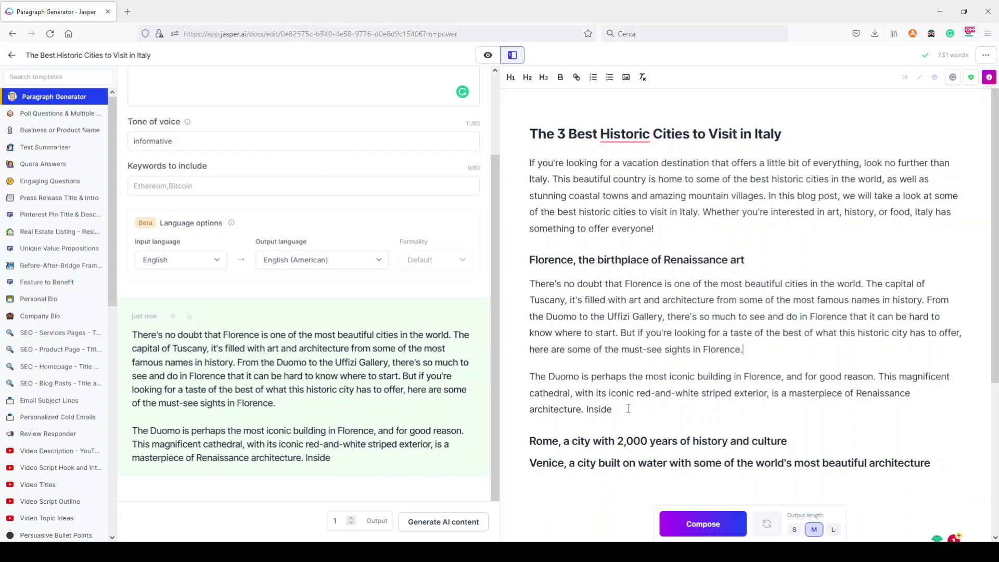
Step: Have Jasper continue after 'Inside' with David and the Uffizi Gallery, and fix the stray space
{"action": "left_click_drag", "start_coordinate": [620, 409], "coordinate": [586, 410]}
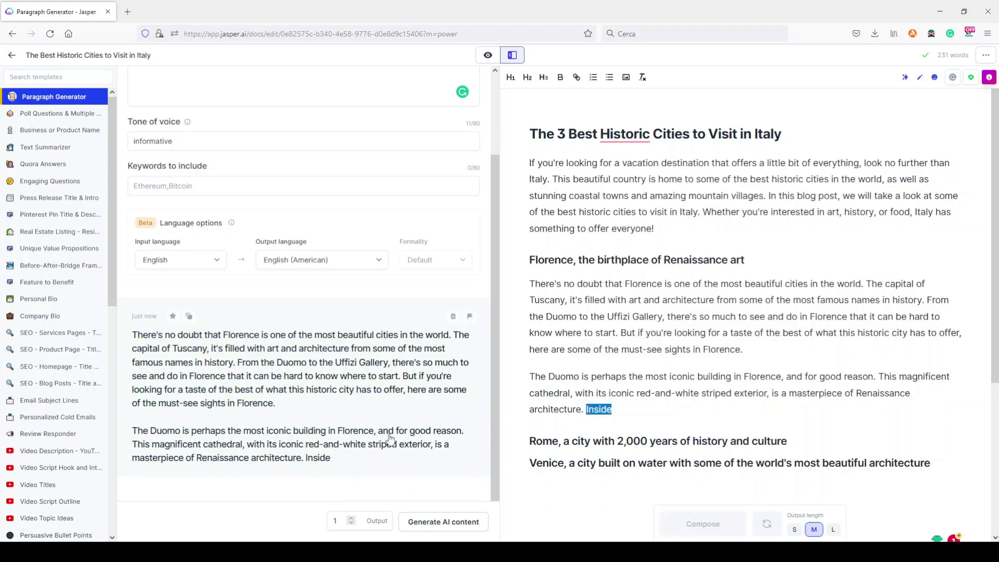
{"action": "left_click", "coordinate": [621, 410]}
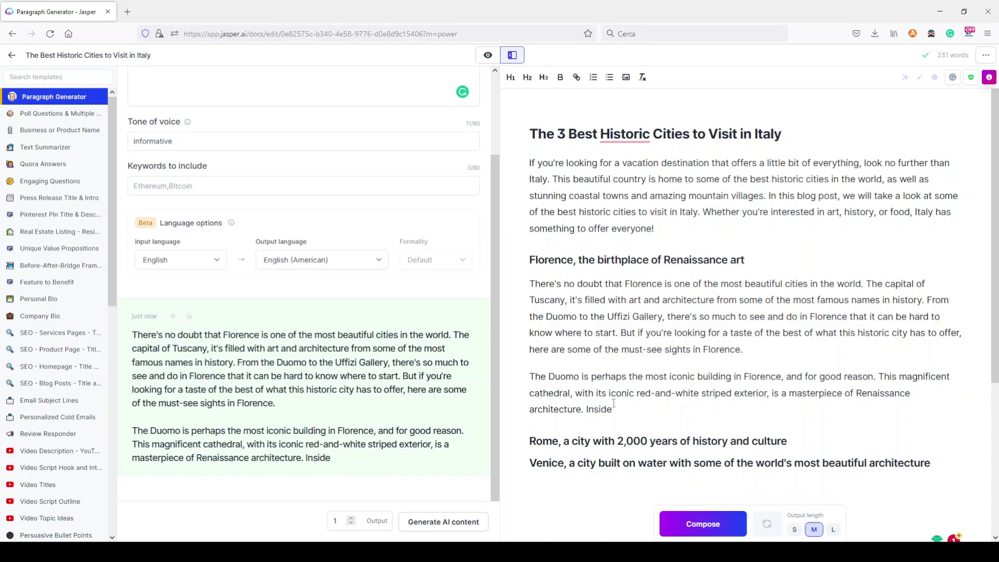
{"action": "key", "text": "ctrl+Return"}
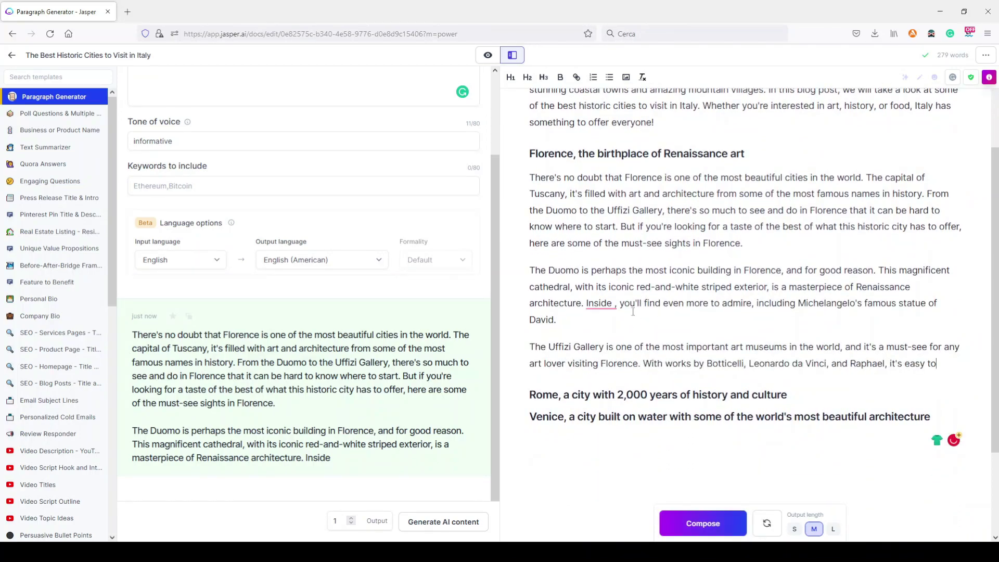
{"action": "left_click", "coordinate": [620, 304]}
{"action": "key", "text": "BackSpace"}
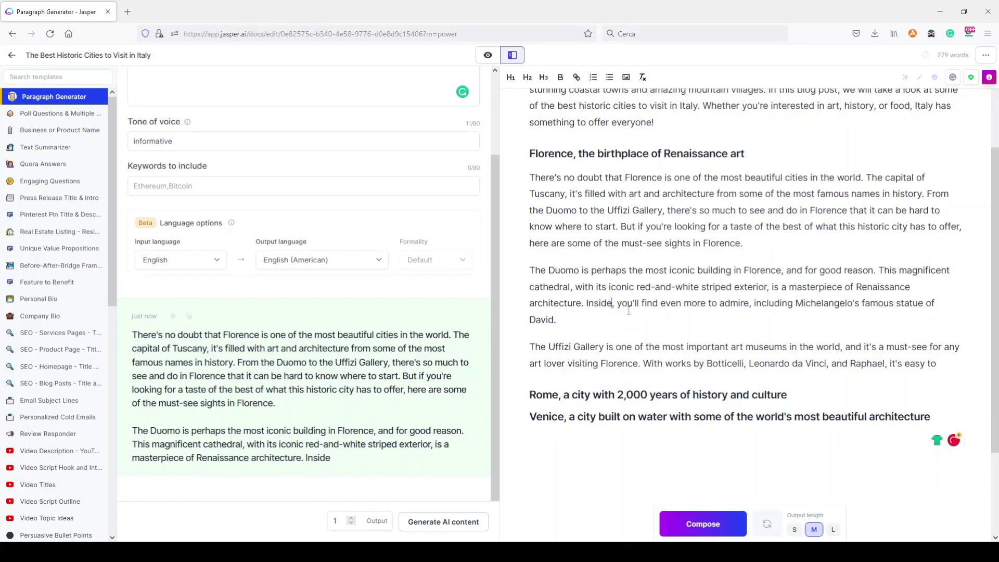
Step: Insert an empty line above the Venice heading, under Rome
{"action": "left_click", "coordinate": [530, 416]}
{"action": "key", "text": "Return"}
{"action": "scroll", "coordinate": [555, 336], "scroll_direction": "down", "scroll_amount": 3}
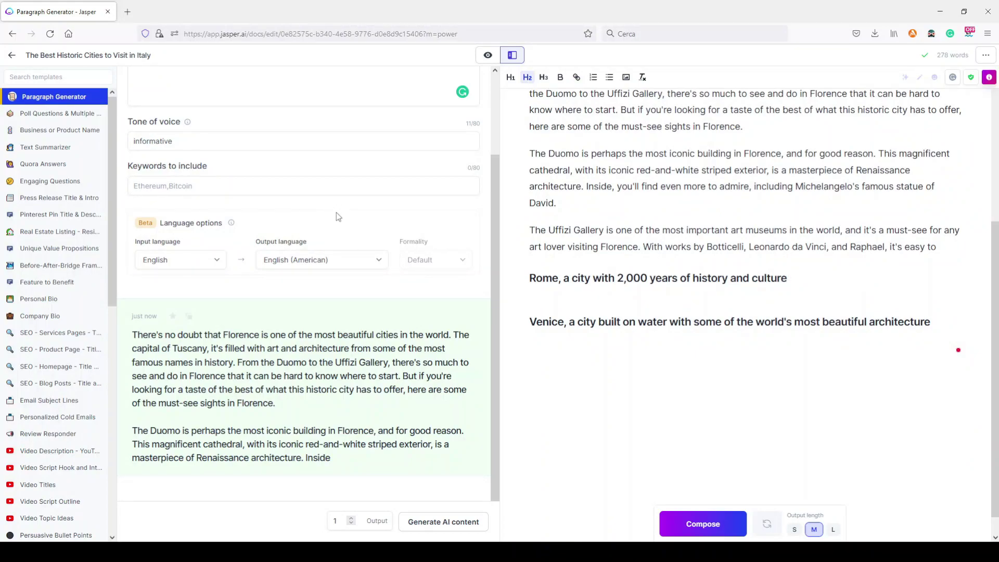
Step: Replace Florence in the paragraph topic with the Rome heading text and generate a Rome paragraph
{"action": "scroll", "coordinate": [394, 251], "scroll_direction": "up", "scroll_amount": 2}
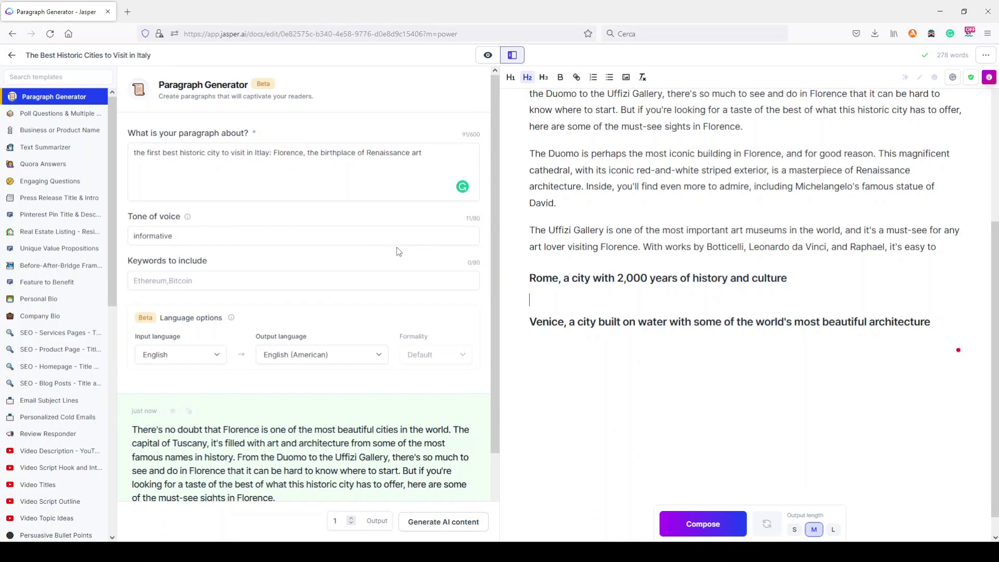
{"action": "scroll", "coordinate": [678, 315], "scroll_direction": "up", "scroll_amount": 2}
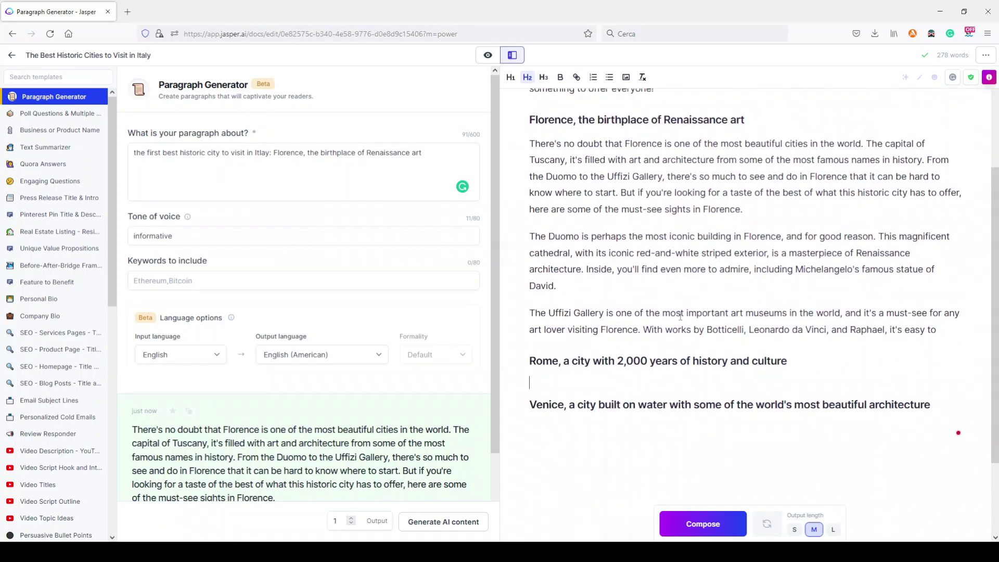
{"action": "scroll", "coordinate": [680, 315], "scroll_direction": "down", "scroll_amount": 2}
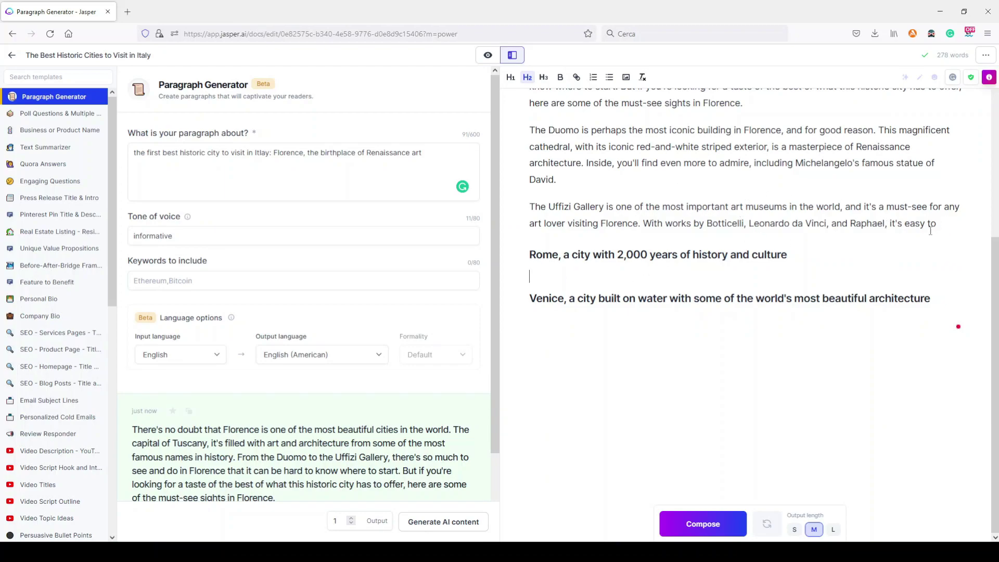
{"action": "scroll", "coordinate": [585, 261], "scroll_direction": "up", "scroll_amount": 1}
{"action": "scroll", "coordinate": [757, 263], "scroll_direction": "down", "scroll_amount": 1}
{"action": "left_click_drag", "start_coordinate": [787, 254], "coordinate": [530, 254]}
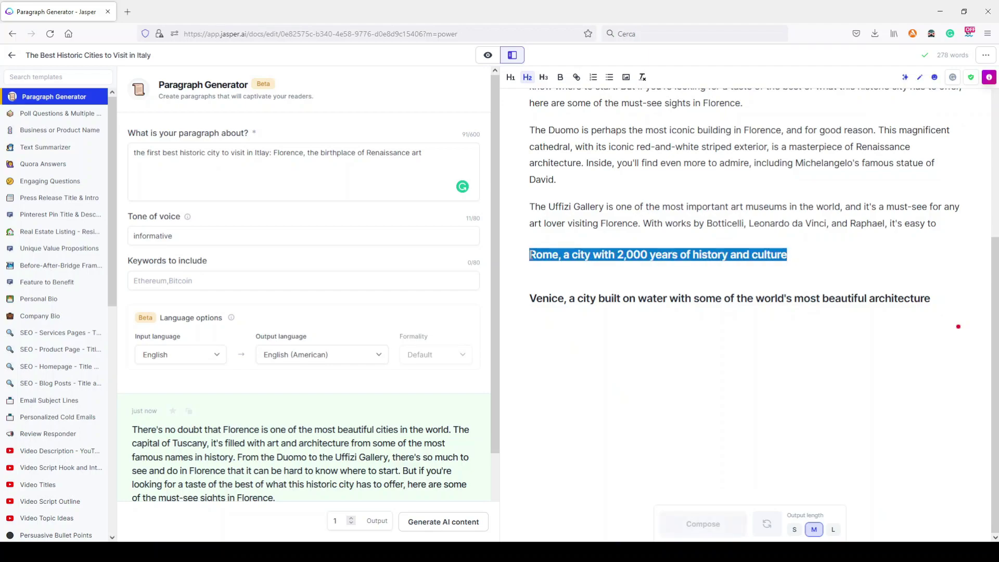
{"action": "left_click_drag", "start_coordinate": [424, 152], "coordinate": [275, 155]}
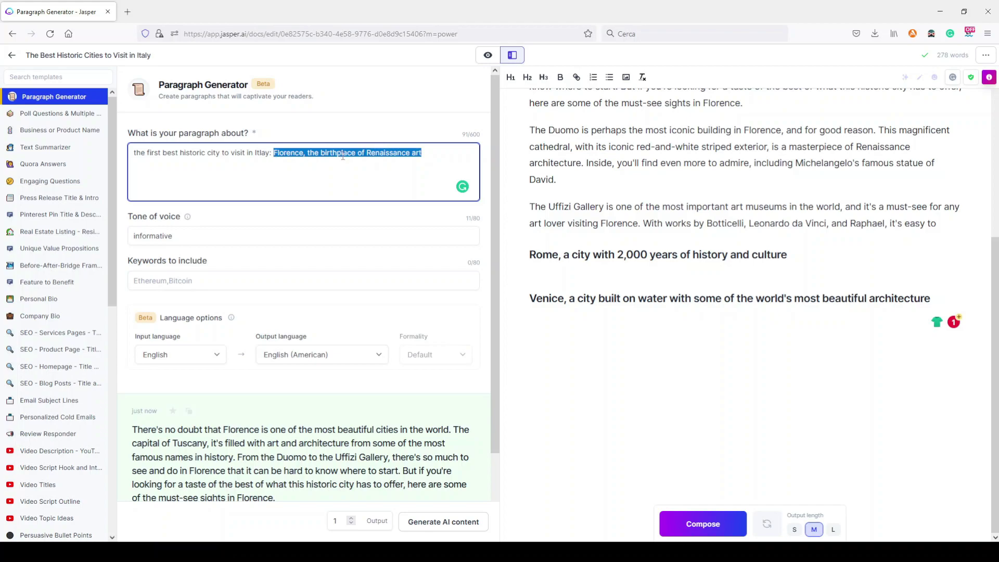
{"action": "key", "text": "ctrl+v"}
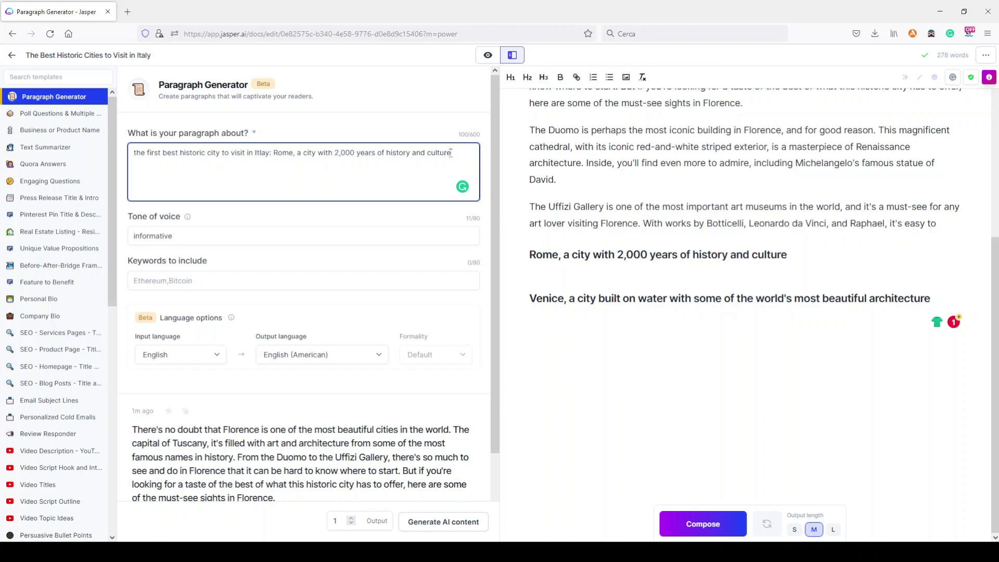
{"action": "left_click", "coordinate": [443, 521]}
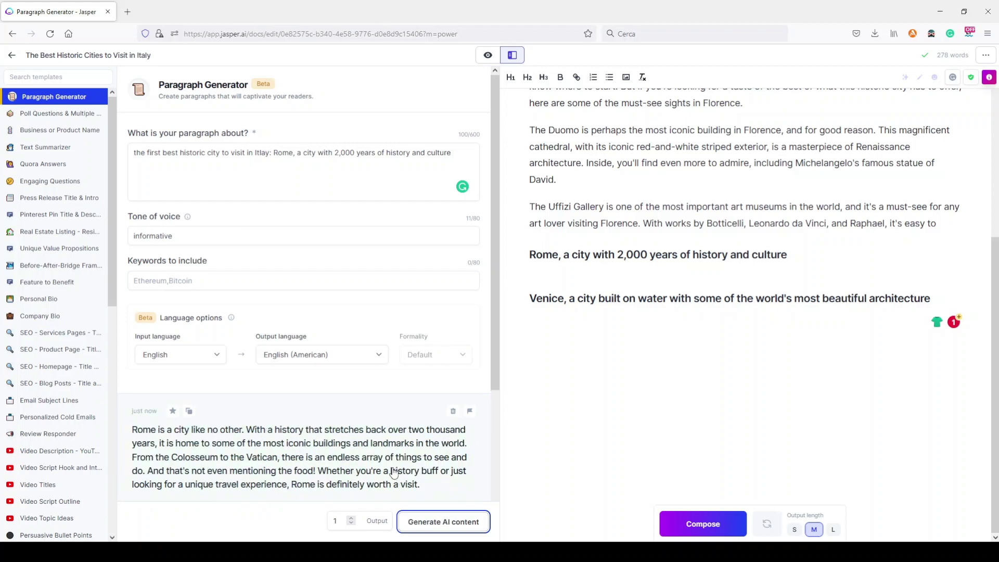
Step: Paste the generated Rome paragraph under the Rome heading as normal body text
{"action": "scroll", "coordinate": [375, 358], "scroll_direction": "down", "scroll_amount": 3}
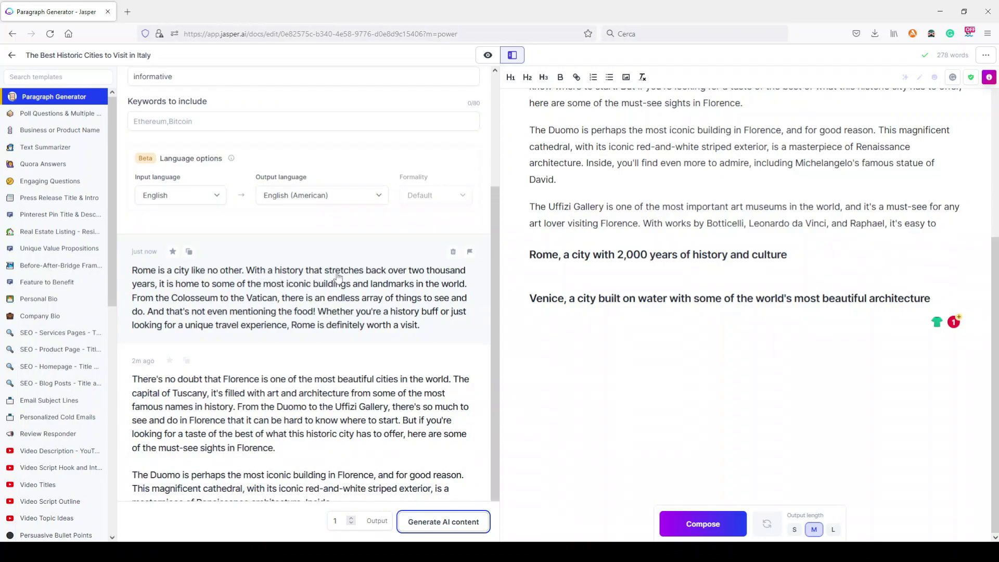
{"action": "left_click", "coordinate": [338, 299]}
{"action": "left_click", "coordinate": [552, 278]}
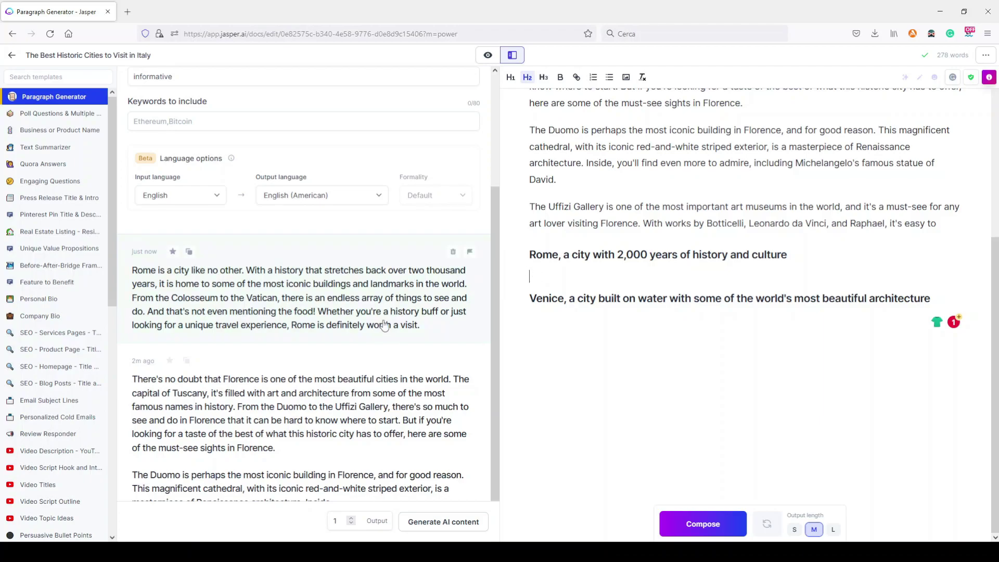
{"action": "left_click", "coordinate": [188, 252]}
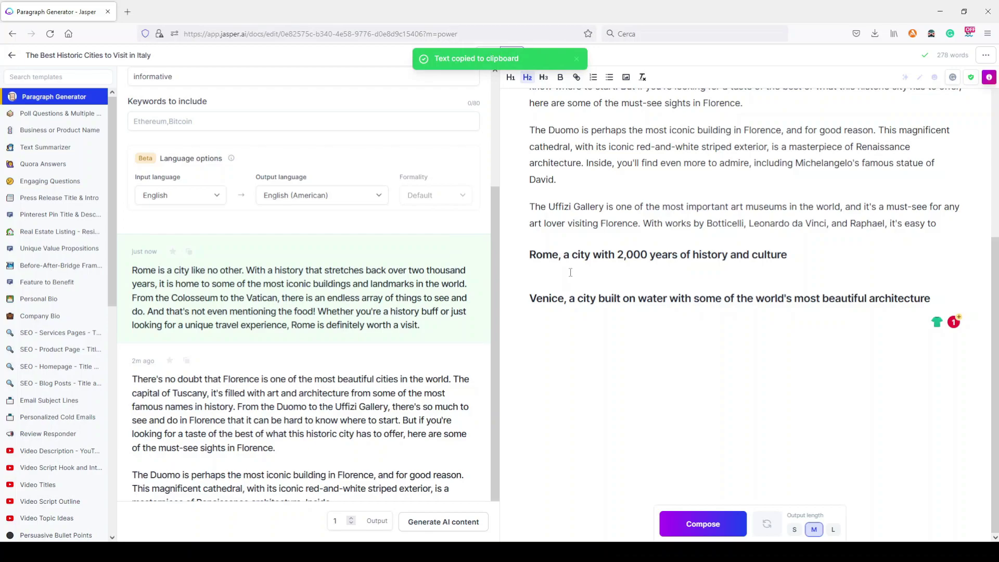
{"action": "key", "text": "ctrl+v"}
{"action": "left_click_drag", "start_coordinate": [866, 328], "coordinate": [538, 277]}
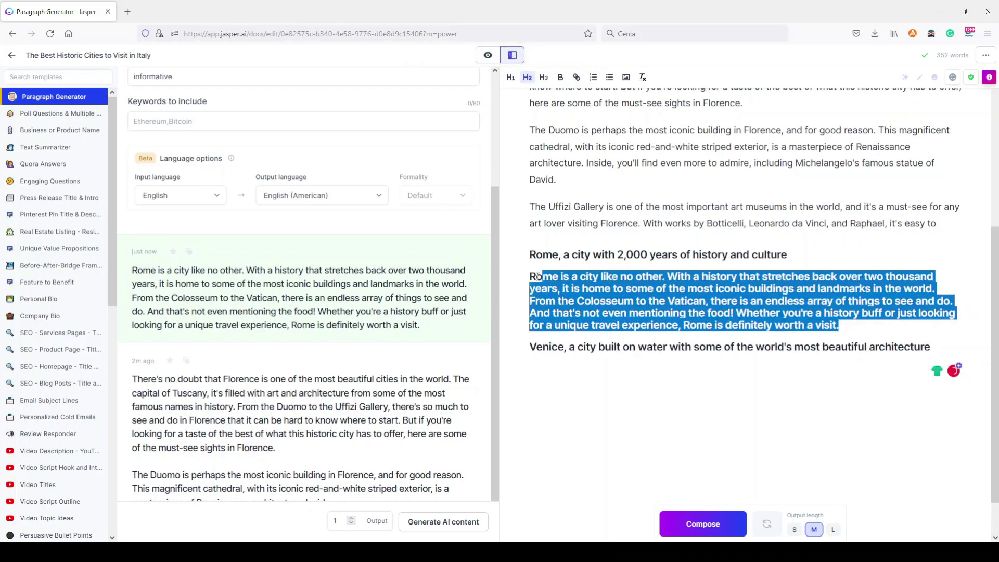
{"action": "left_click", "coordinate": [527, 77]}
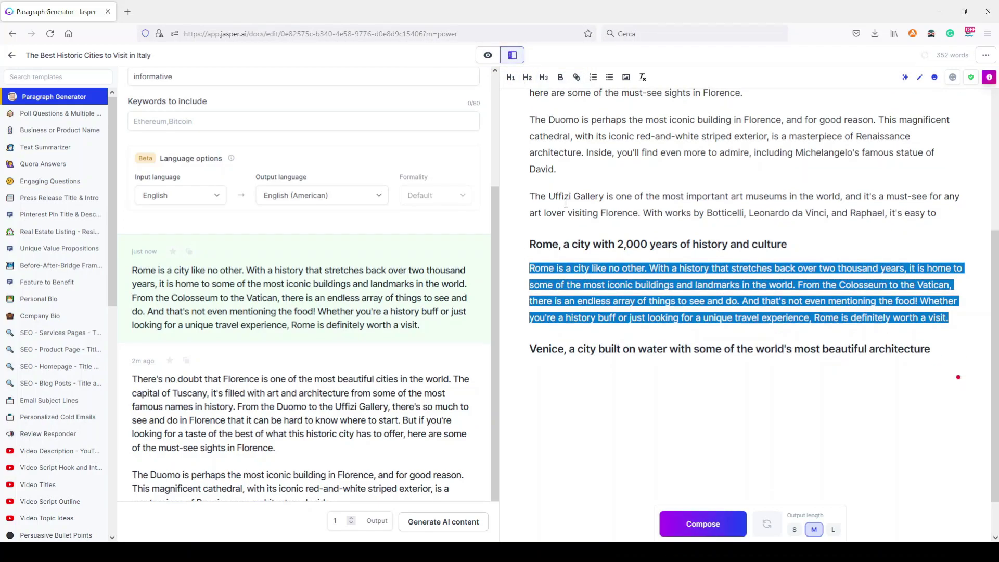
{"action": "left_click", "coordinate": [606, 298]}
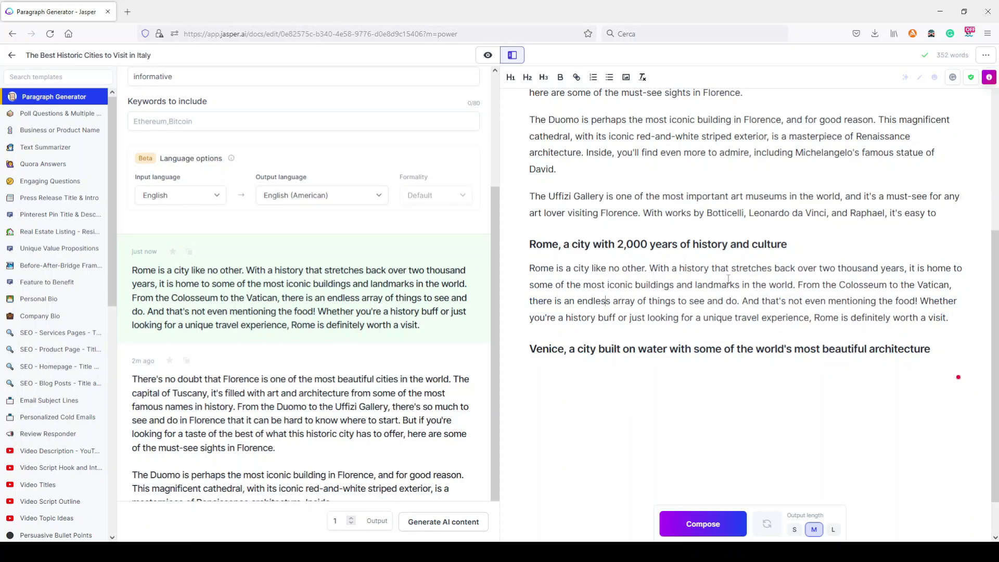
Step: Scroll the Paragraph Generator panel back up to the topic form
{"action": "scroll", "coordinate": [832, 276], "scroll_direction": "up", "scroll_amount": 1}
{"action": "scroll", "coordinate": [901, 279], "scroll_direction": "down", "scroll_amount": 1}
{"action": "scroll", "coordinate": [680, 290], "scroll_direction": "up", "scroll_amount": 1}
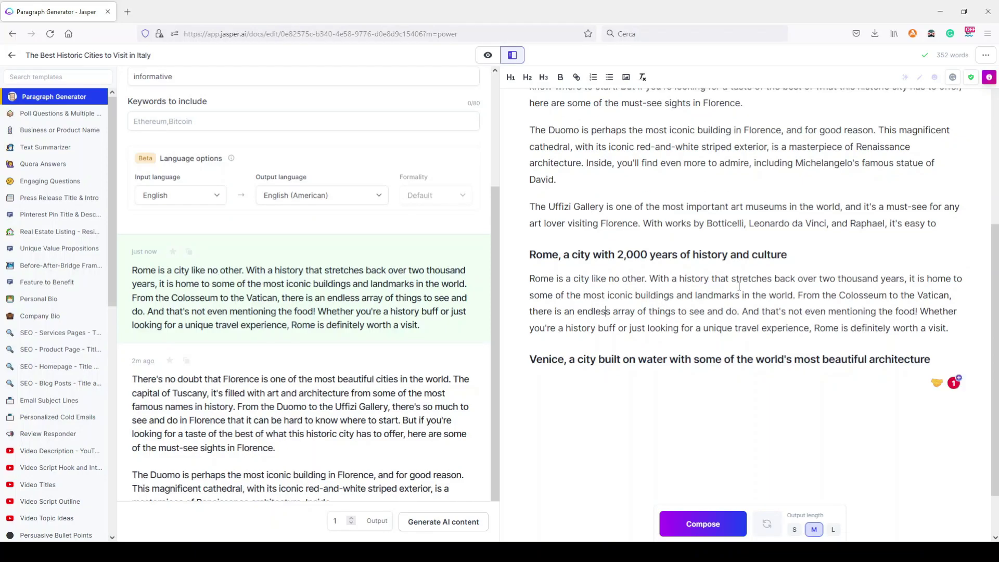
{"action": "scroll", "coordinate": [819, 279], "scroll_direction": "down", "scroll_amount": 2}
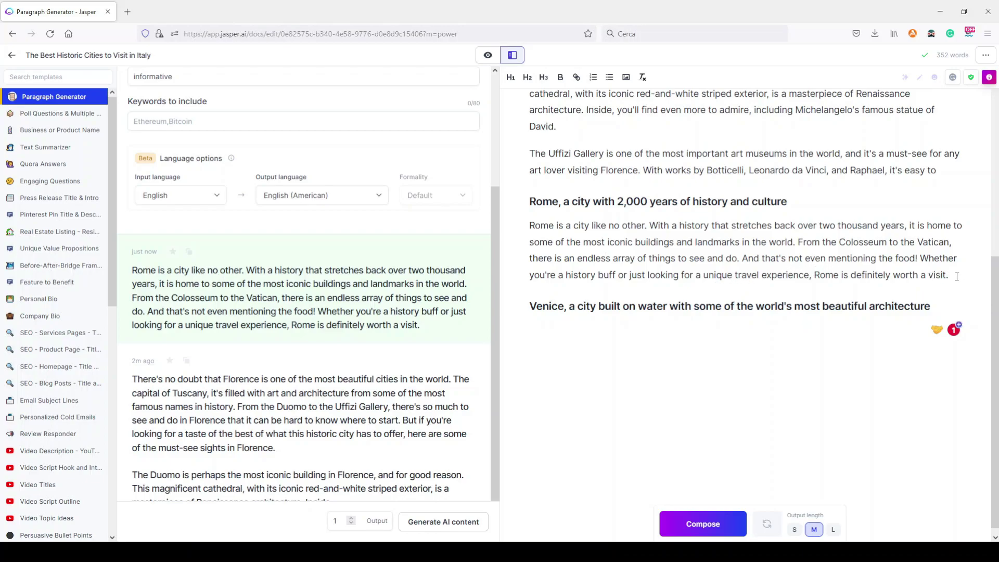
{"action": "scroll", "coordinate": [799, 229], "scroll_direction": "up", "scroll_amount": 3}
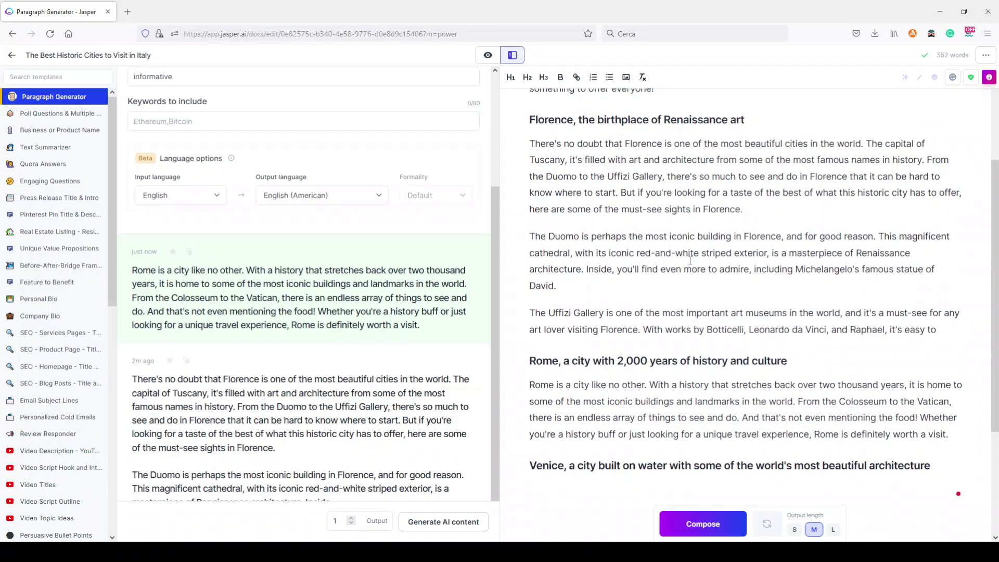
{"action": "scroll", "coordinate": [690, 257], "scroll_direction": "down", "scroll_amount": 3}
{"action": "scroll", "coordinate": [697, 248], "scroll_direction": "down", "scroll_amount": 1}
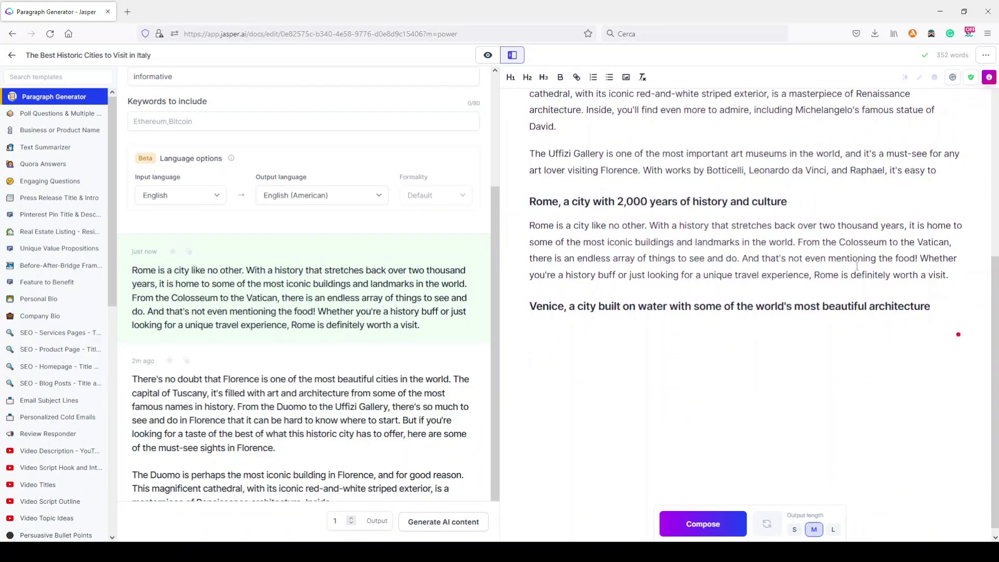
{"action": "scroll", "coordinate": [260, 291], "scroll_direction": "up", "scroll_amount": 3}
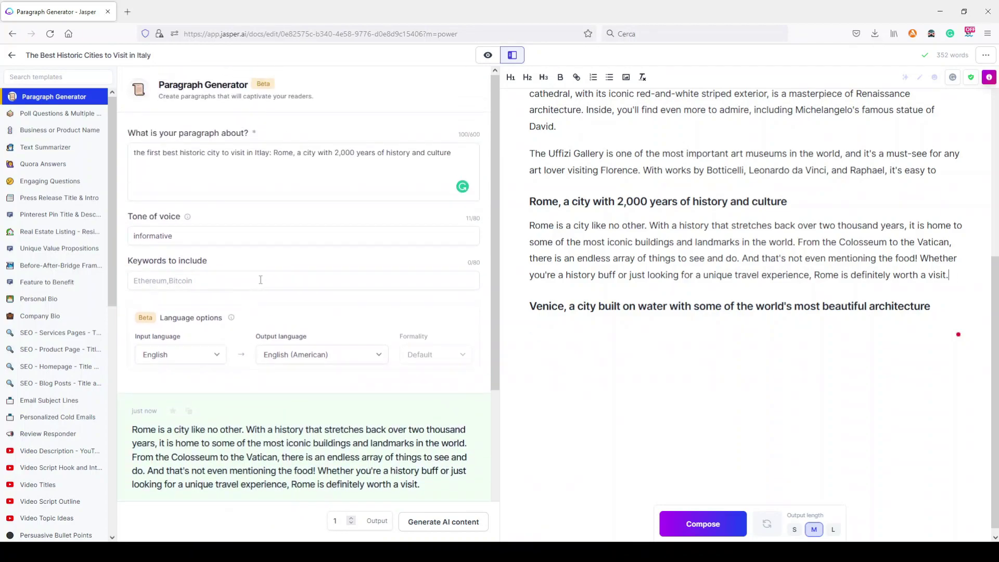
Step: Replace Rome in the paragraph topic with the Venice heading text and generate a Venice paragraph
{"action": "left_click_drag", "start_coordinate": [930, 305], "coordinate": [526, 307]}
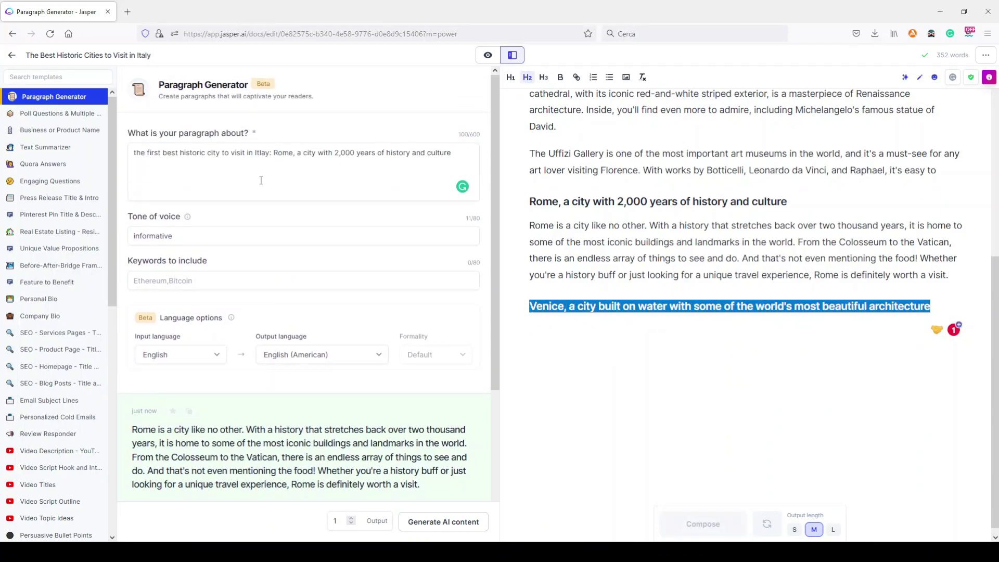
{"action": "left_click_drag", "start_coordinate": [448, 154], "coordinate": [274, 153]}
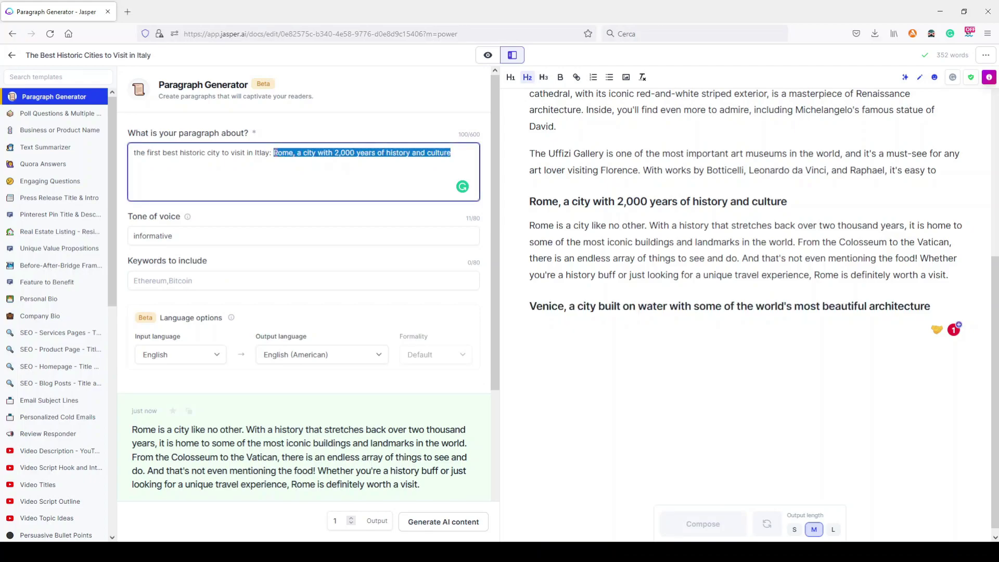
{"action": "key", "text": "ctrl+v"}
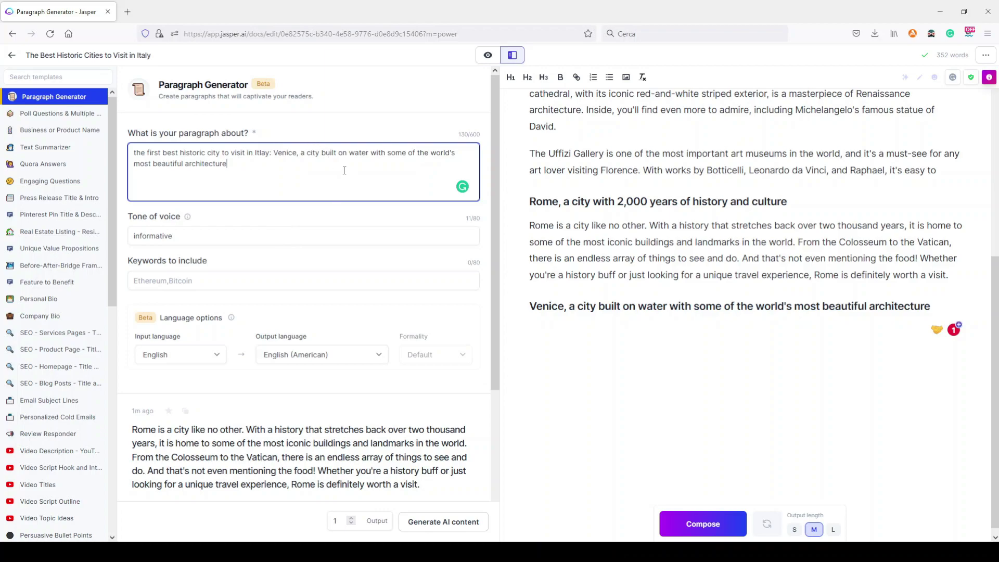
{"action": "scroll", "coordinate": [674, 271], "scroll_direction": "up", "scroll_amount": 1}
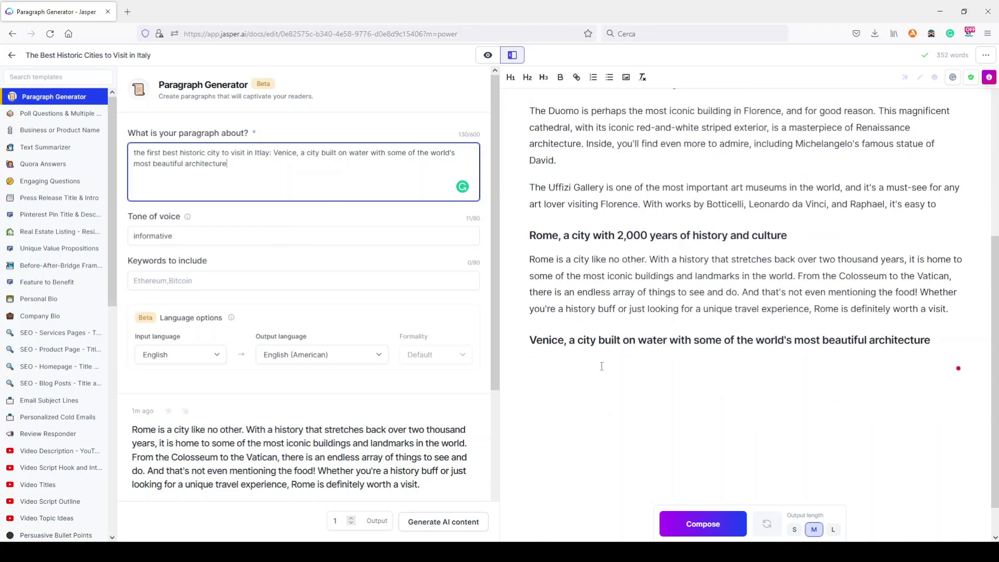
{"action": "scroll", "coordinate": [602, 367], "scroll_direction": "up", "scroll_amount": 5}
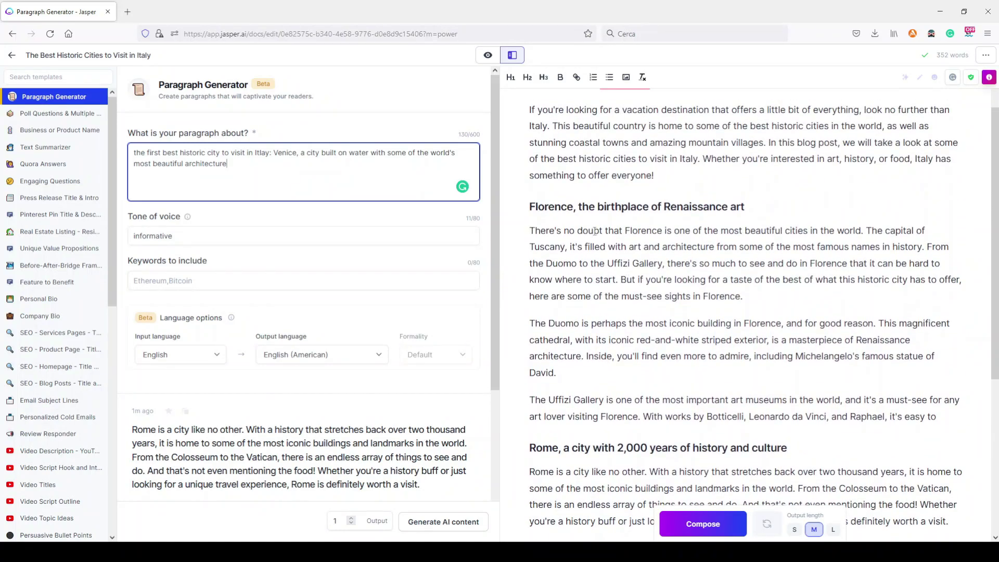
{"action": "scroll", "coordinate": [624, 391], "scroll_direction": "down", "scroll_amount": 5}
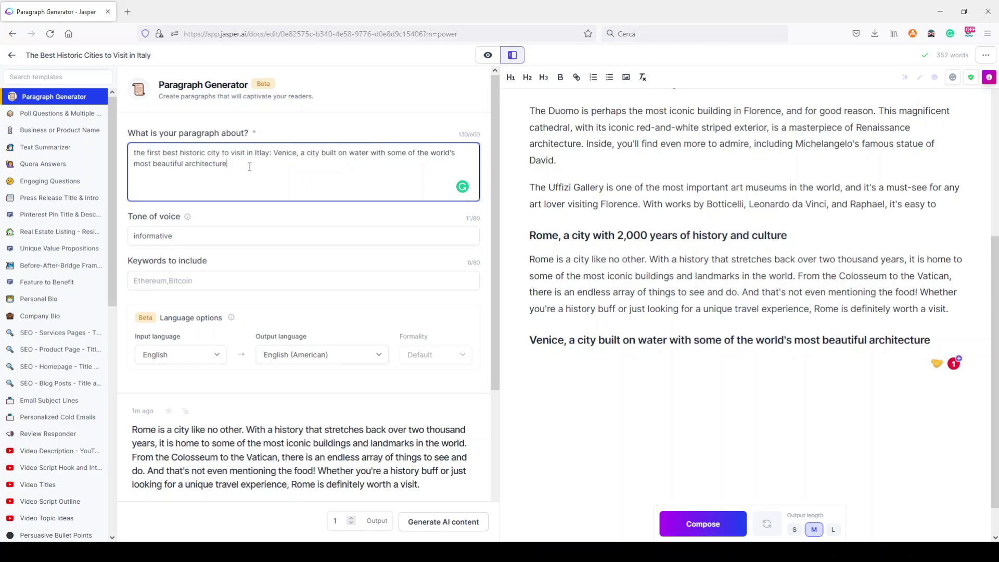
{"action": "left_click", "coordinate": [419, 523]}
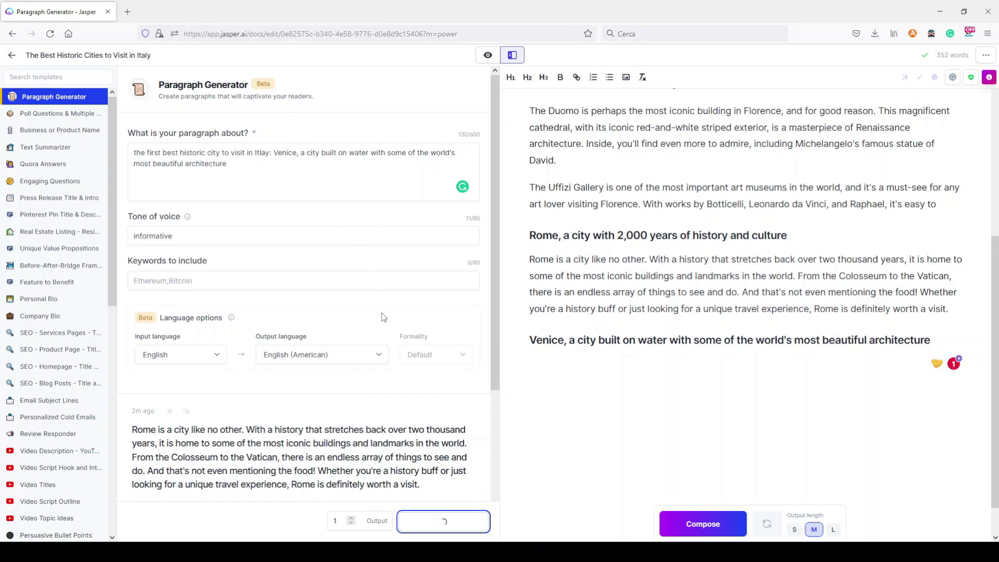
Step: Paste the Venice paragraph about canals and the Rialto Bridge under the Venice heading
{"action": "scroll", "coordinate": [373, 297], "scroll_direction": "down", "scroll_amount": 4}
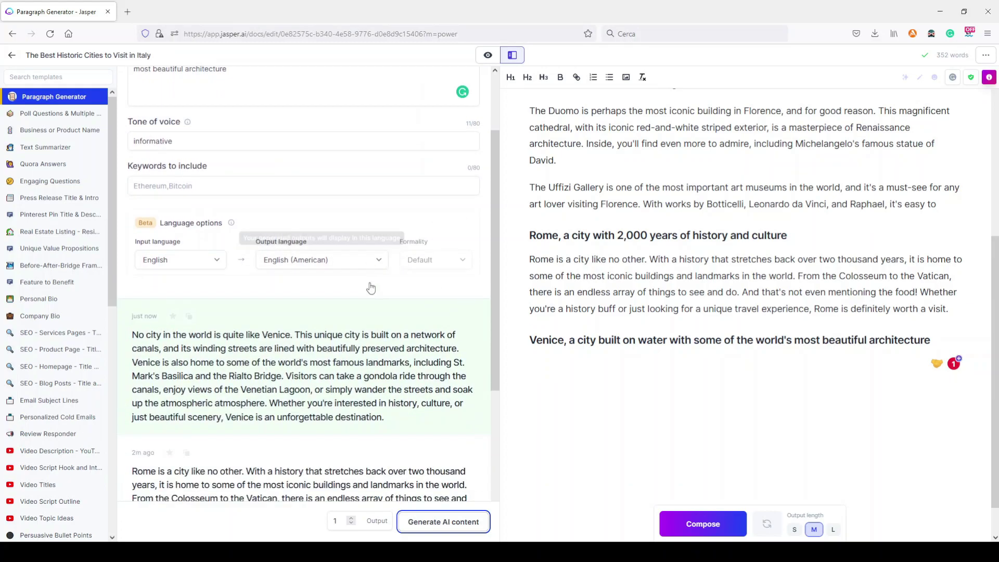
{"action": "left_click", "coordinate": [189, 198]}
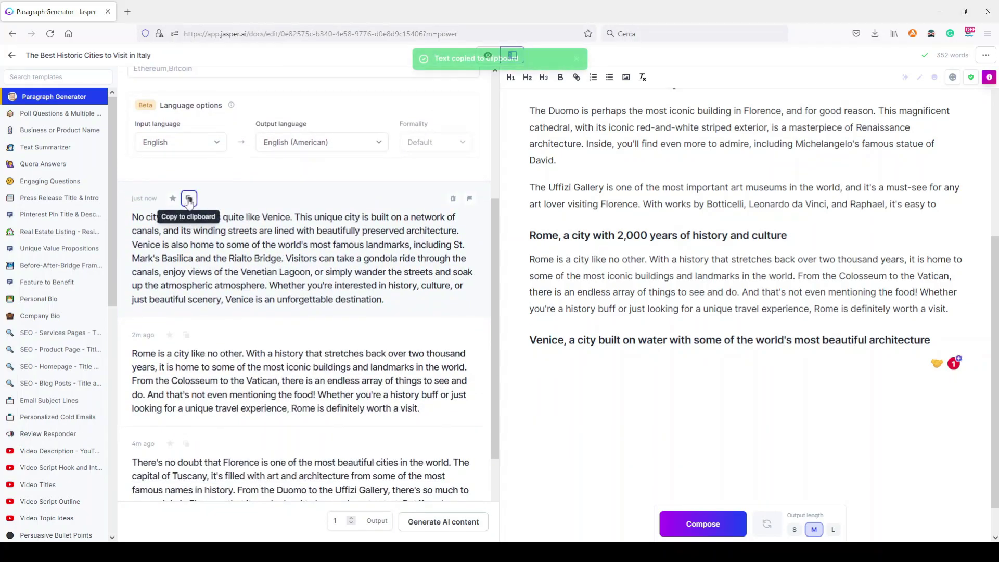
{"action": "left_click", "coordinate": [560, 362]}
{"action": "key", "text": "ctrl+v"}
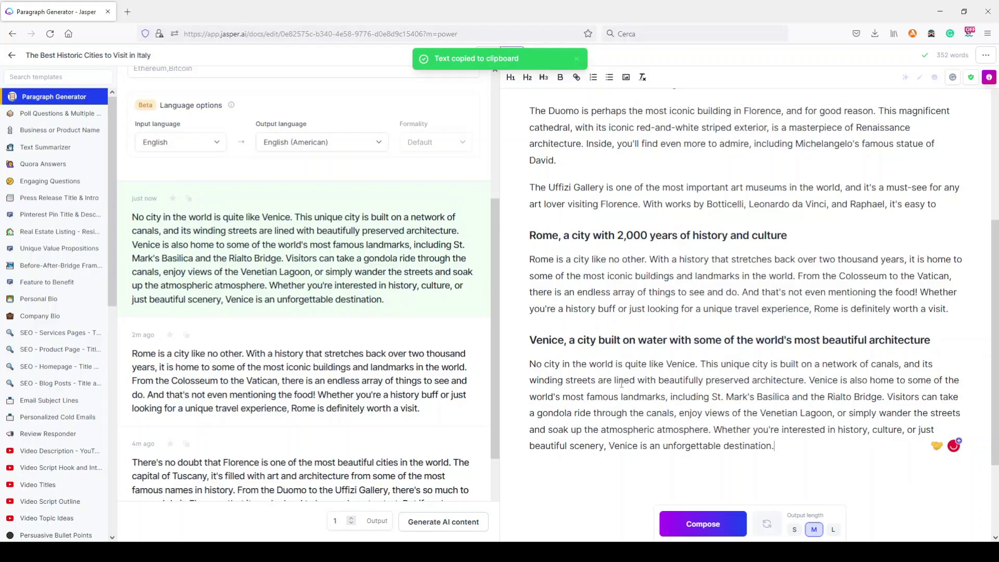
{"action": "scroll", "coordinate": [629, 374], "scroll_direction": "down", "scroll_amount": 3}
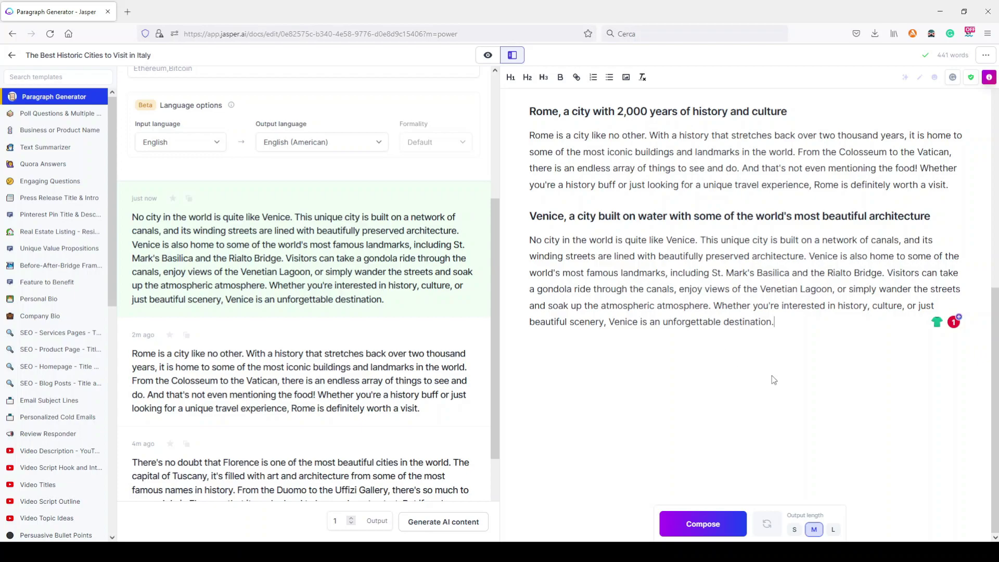
{"action": "scroll", "coordinate": [767, 385], "scroll_direction": "up", "scroll_amount": 6}
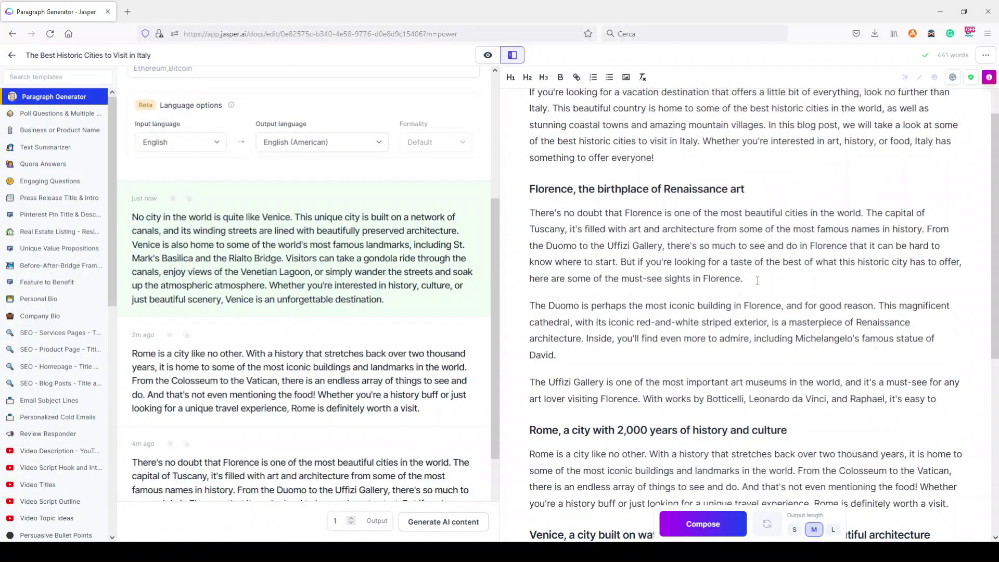
{"action": "scroll", "coordinate": [757, 280], "scroll_direction": "down", "scroll_amount": 5}
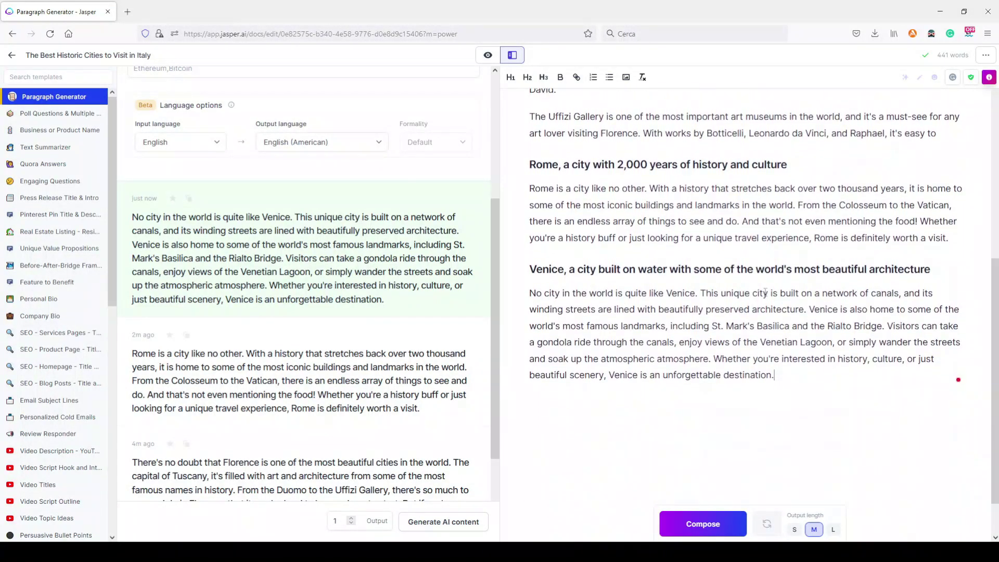
{"action": "scroll", "coordinate": [770, 307], "scroll_direction": "down", "scroll_amount": 1}
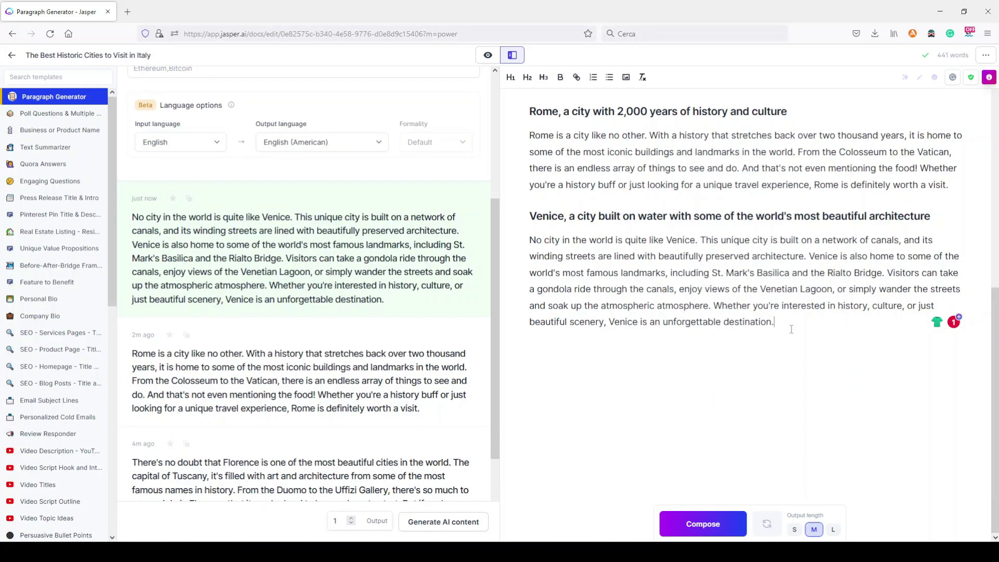
{"action": "scroll", "coordinate": [791, 330], "scroll_direction": "up", "scroll_amount": 1}
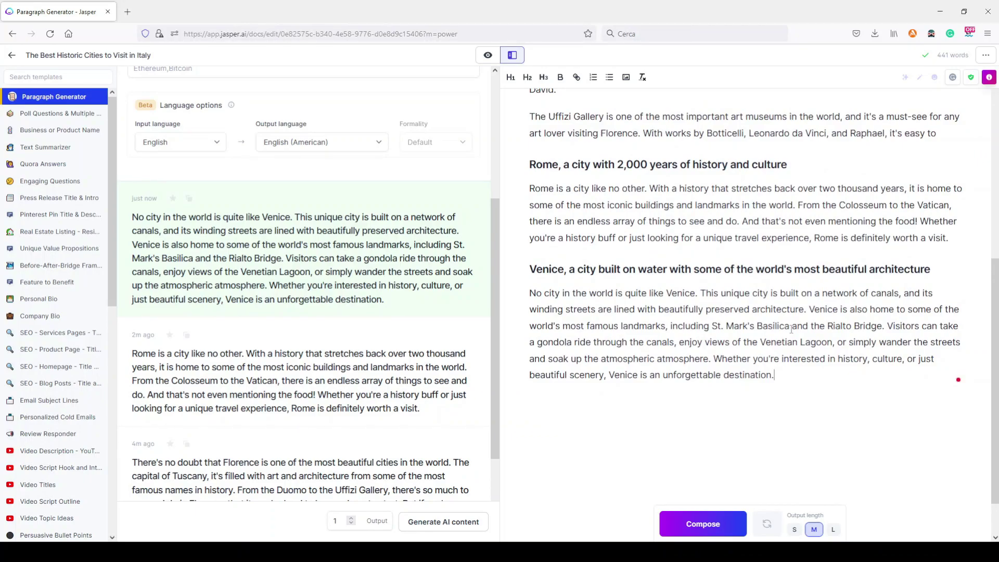
{"action": "scroll", "coordinate": [497, 288], "scroll_direction": "up", "scroll_amount": 4}
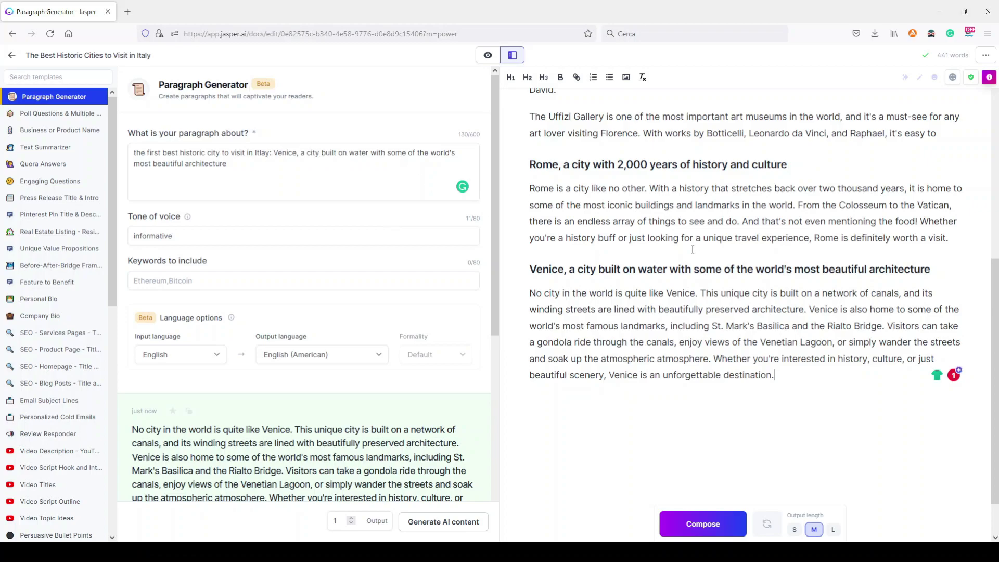
Step: Review the 441-word draft, checking the Venice heading and scrolling through the document
{"action": "left_click_drag", "start_coordinate": [530, 269], "coordinate": [909, 260]}
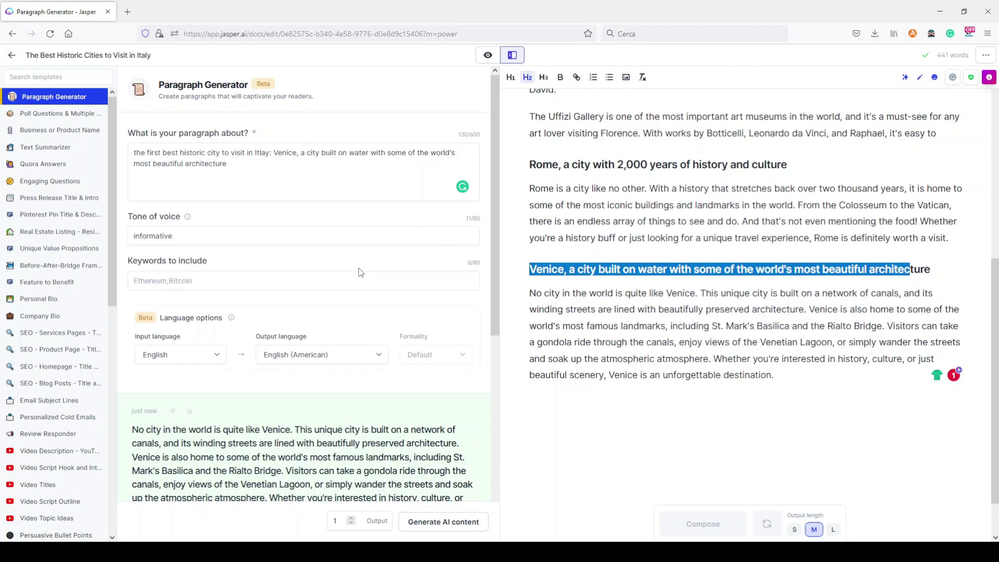
{"action": "left_click", "coordinate": [695, 309]}
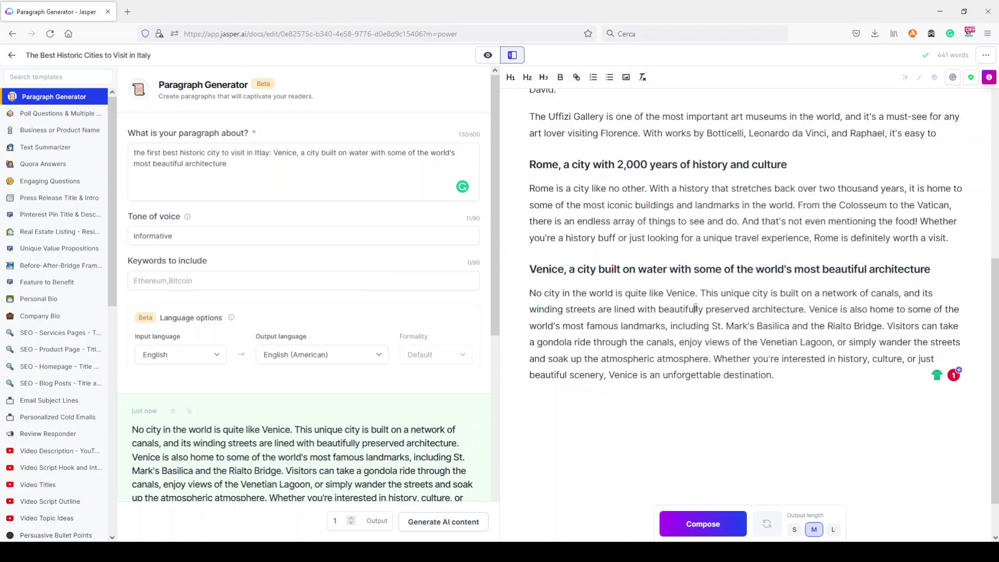
{"action": "scroll", "coordinate": [708, 287], "scroll_direction": "up", "scroll_amount": 3}
{"action": "scroll", "coordinate": [709, 287], "scroll_direction": "up", "scroll_amount": 4}
{"action": "scroll", "coordinate": [708, 283], "scroll_direction": "down", "scroll_amount": 5}
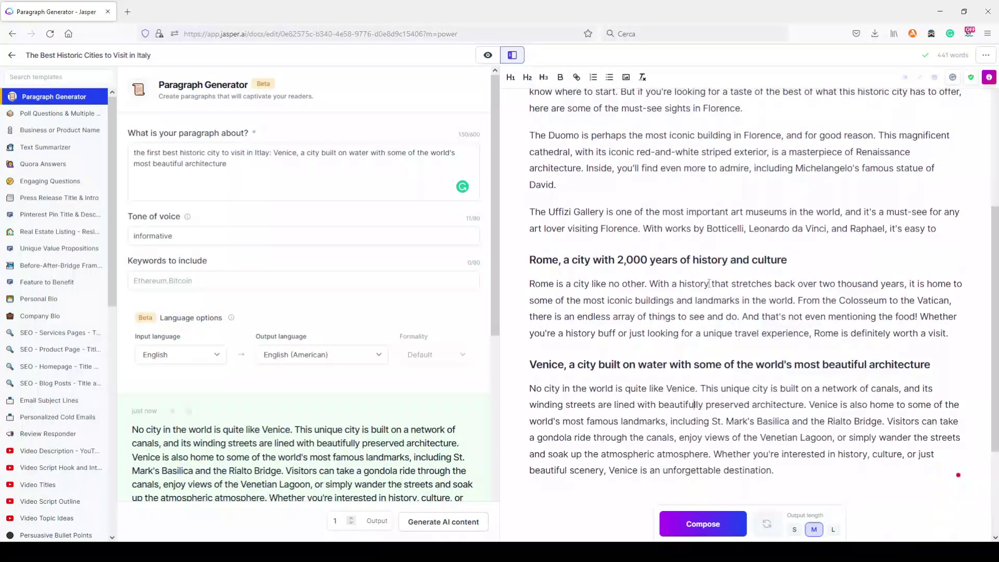
{"action": "scroll", "coordinate": [708, 283], "scroll_direction": "down", "scroll_amount": 3}
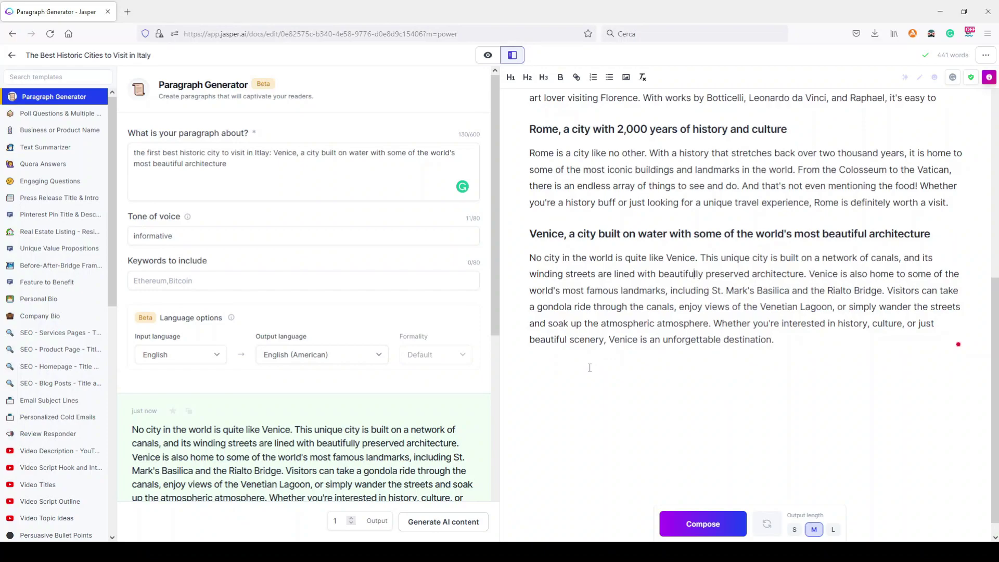